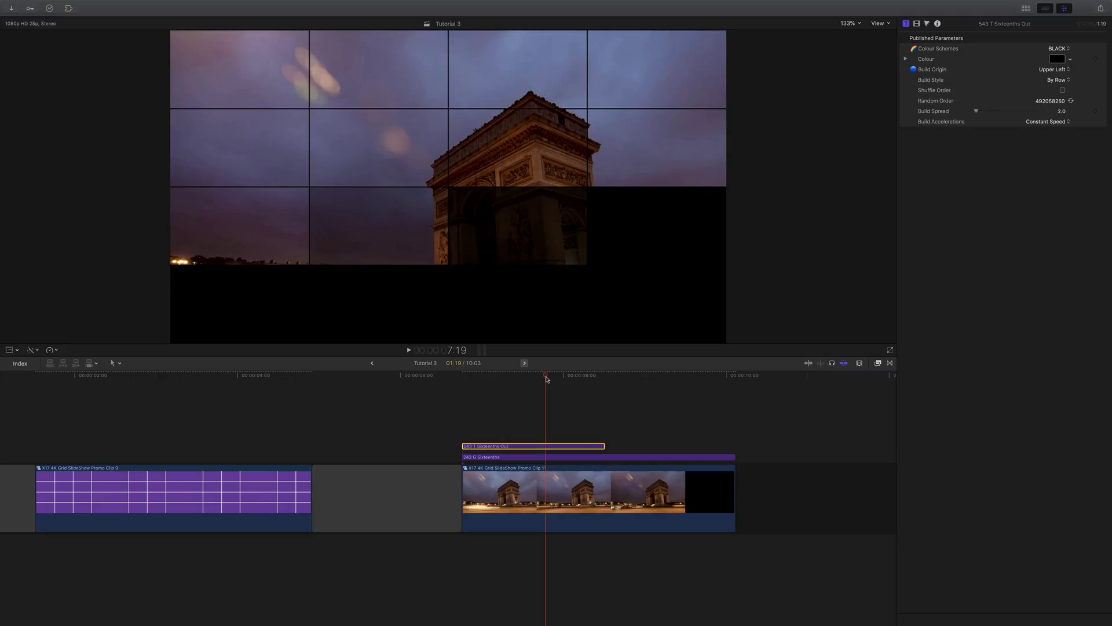
# Step: Preview the grid wipe, then set its Build Origin to Lower Right and replay it
pyautogui.hscroll(-1, 547, 379)
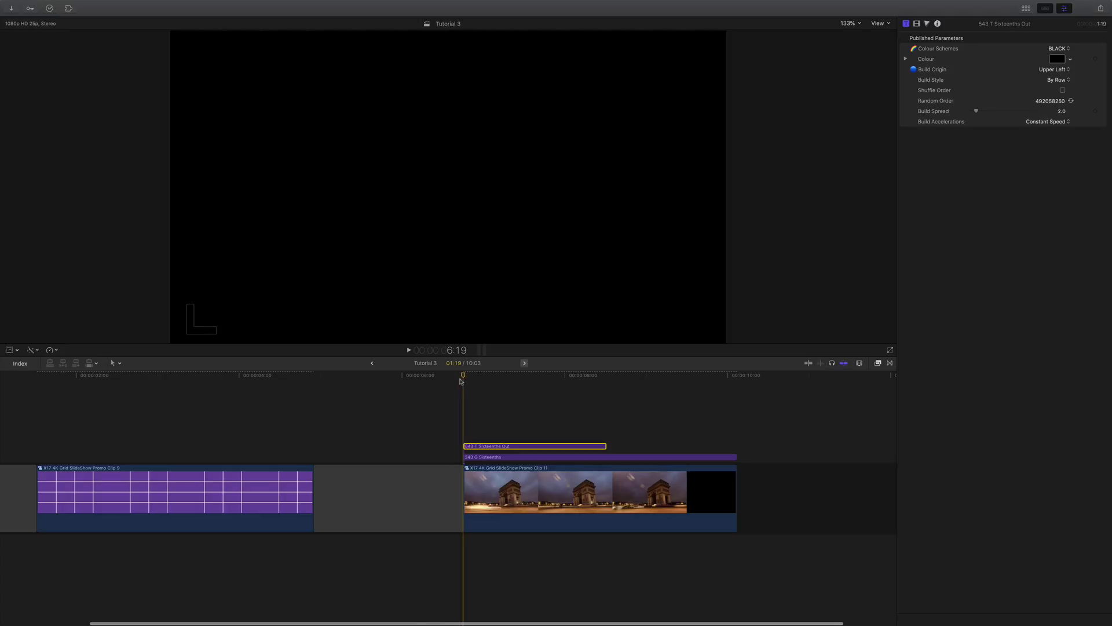
pyautogui.press('space')
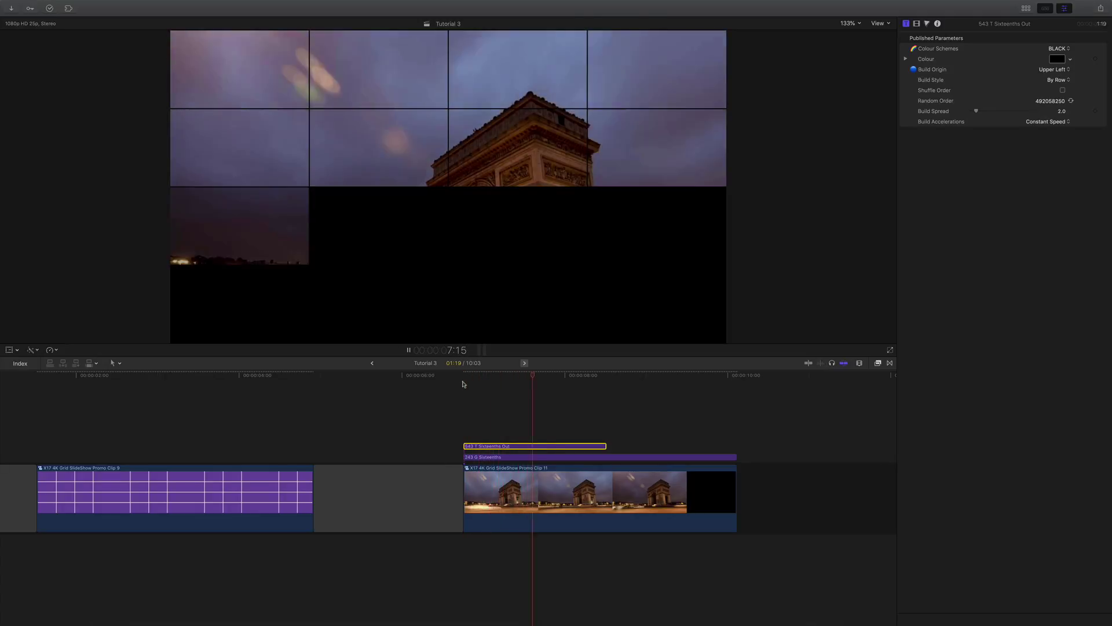
pyautogui.moveTo(545, 375); pyautogui.dragTo(523, 379)
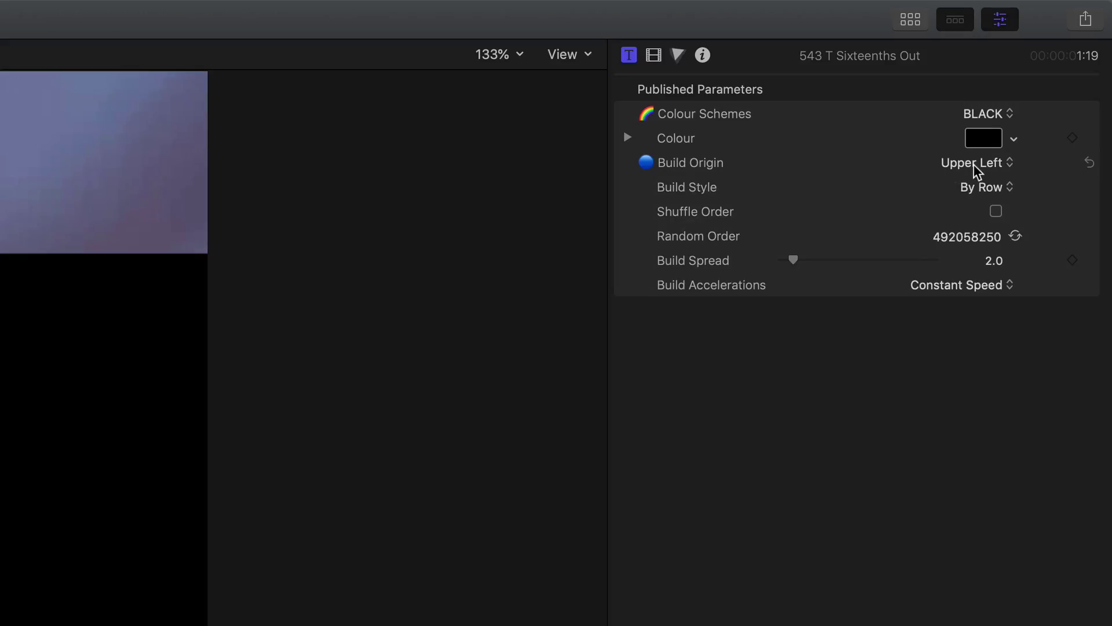
pyautogui.click(974, 164)
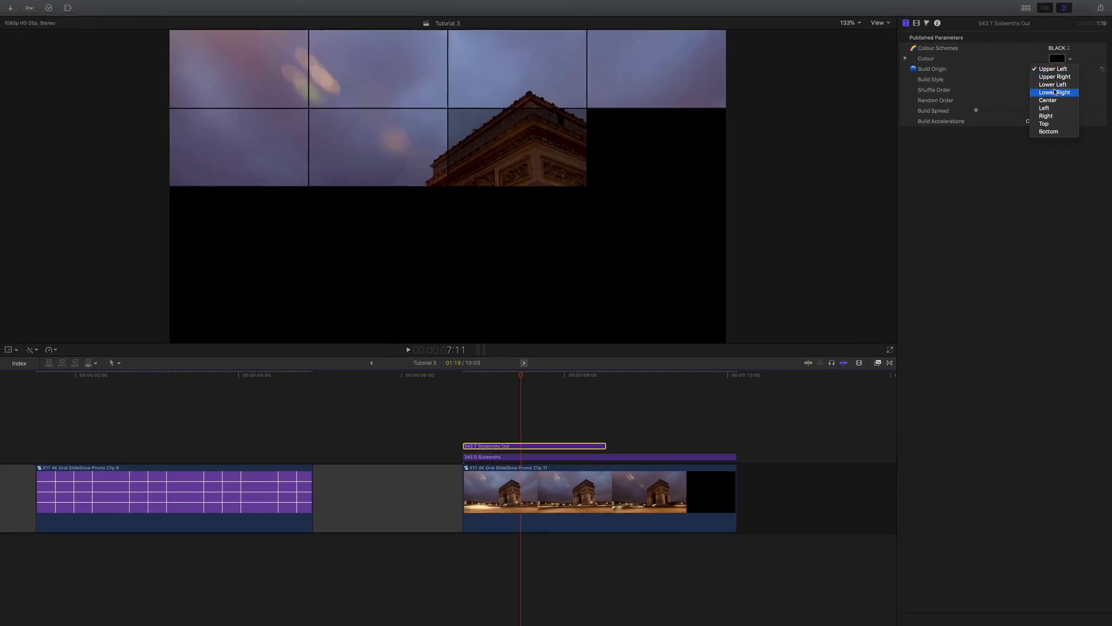
pyautogui.click(1046, 107)
pyautogui.click(455, 375)
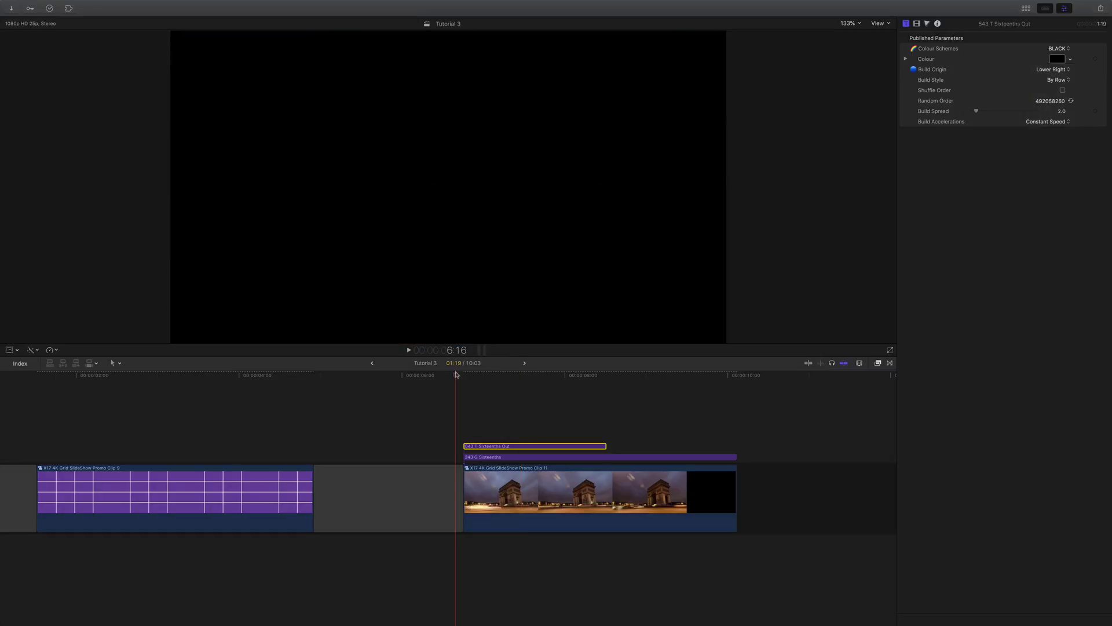
pyautogui.press('space')
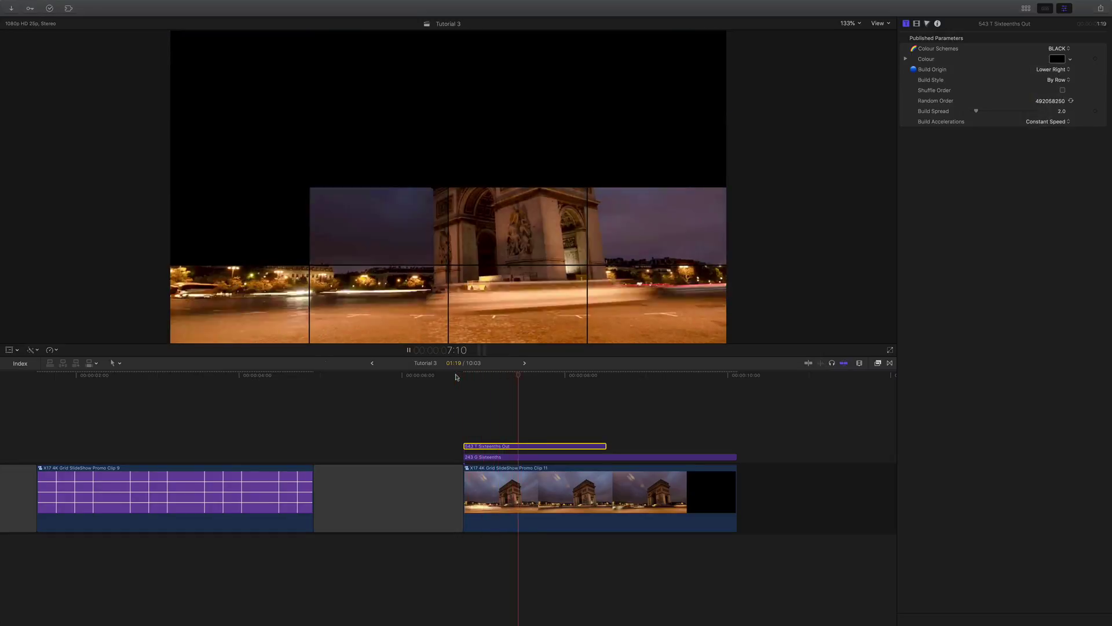
pyautogui.moveTo(544, 378); pyautogui.dragTo(535, 376)
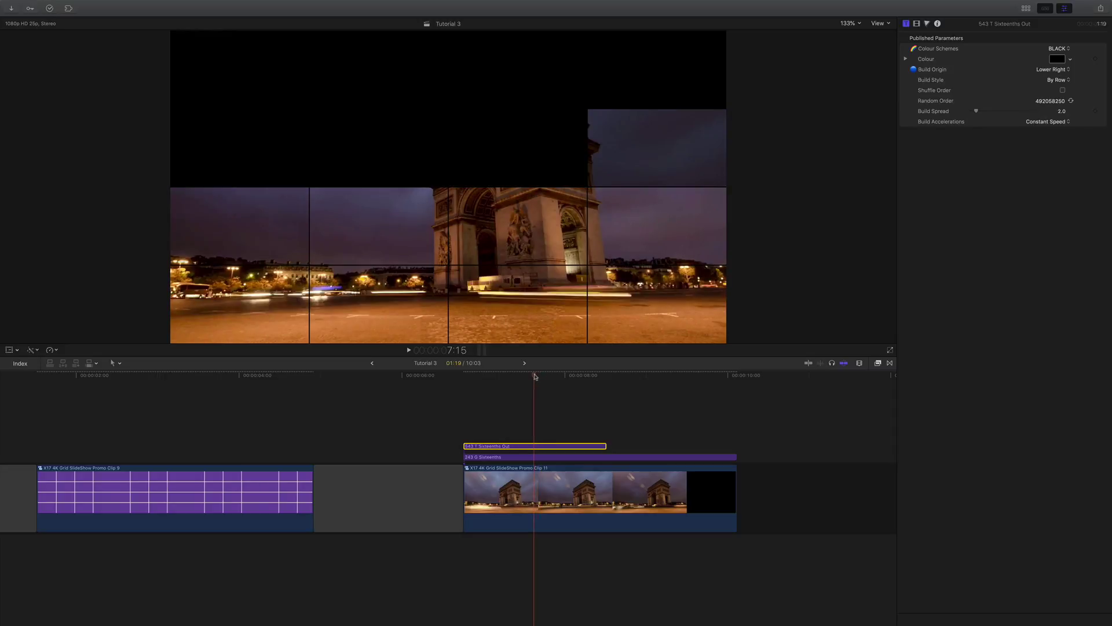
# Step: Set Build Style to By Column and play the column-by-column build, parking around 7 seconds
pyautogui.click(1064, 70)
pyautogui.click(1064, 70)
pyautogui.click(1060, 79)
pyautogui.click(1061, 88)
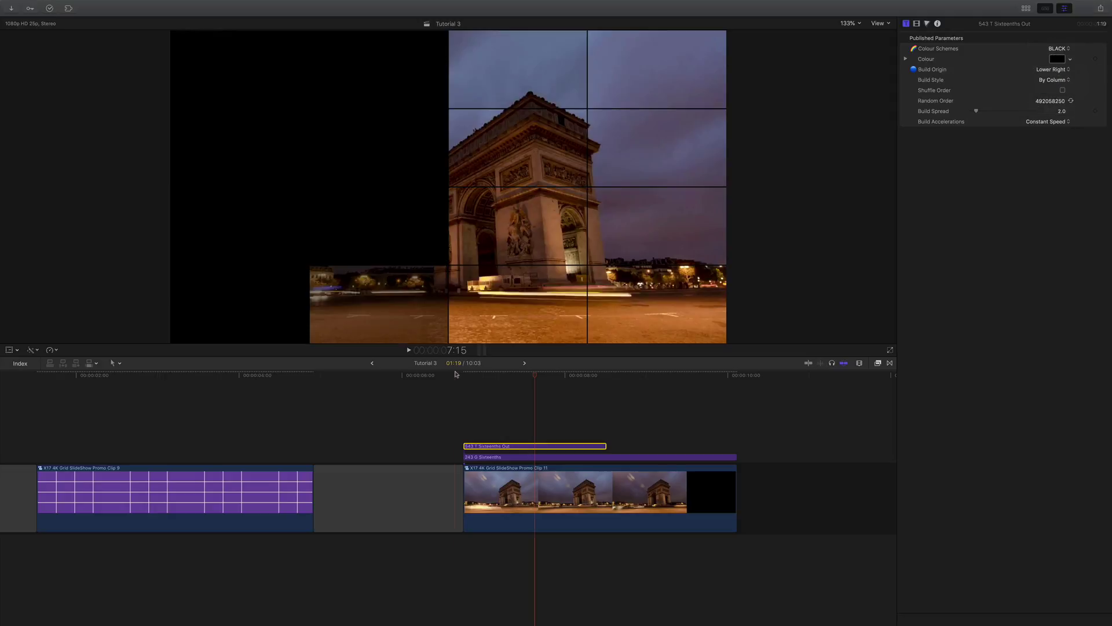
pyautogui.click(455, 375)
pyautogui.press('space')
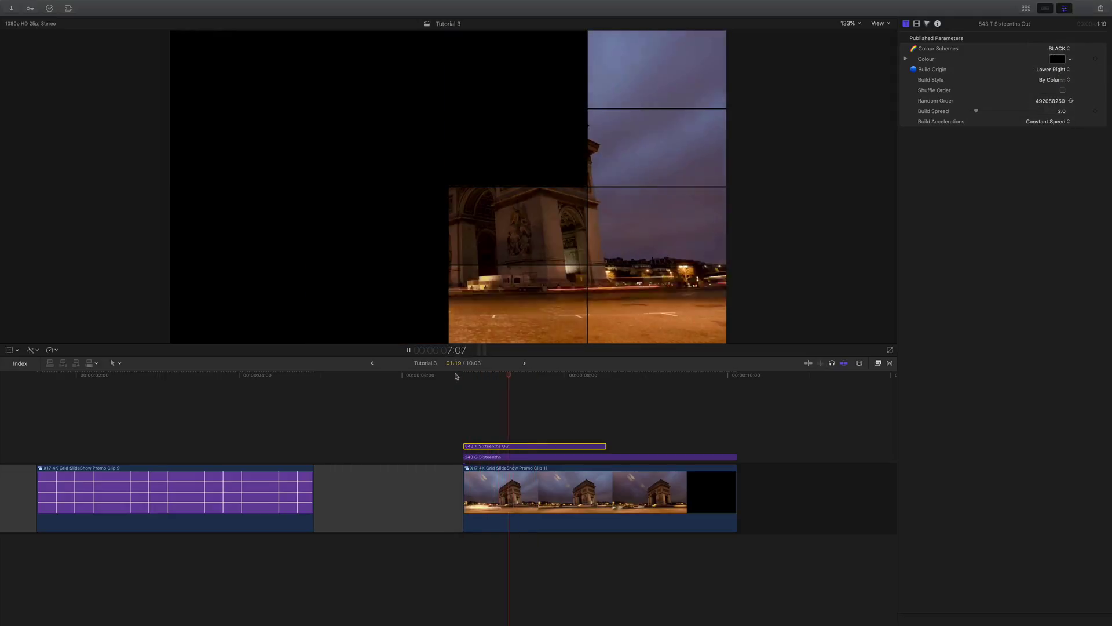
pyautogui.press('space')
pyautogui.click(523, 376)
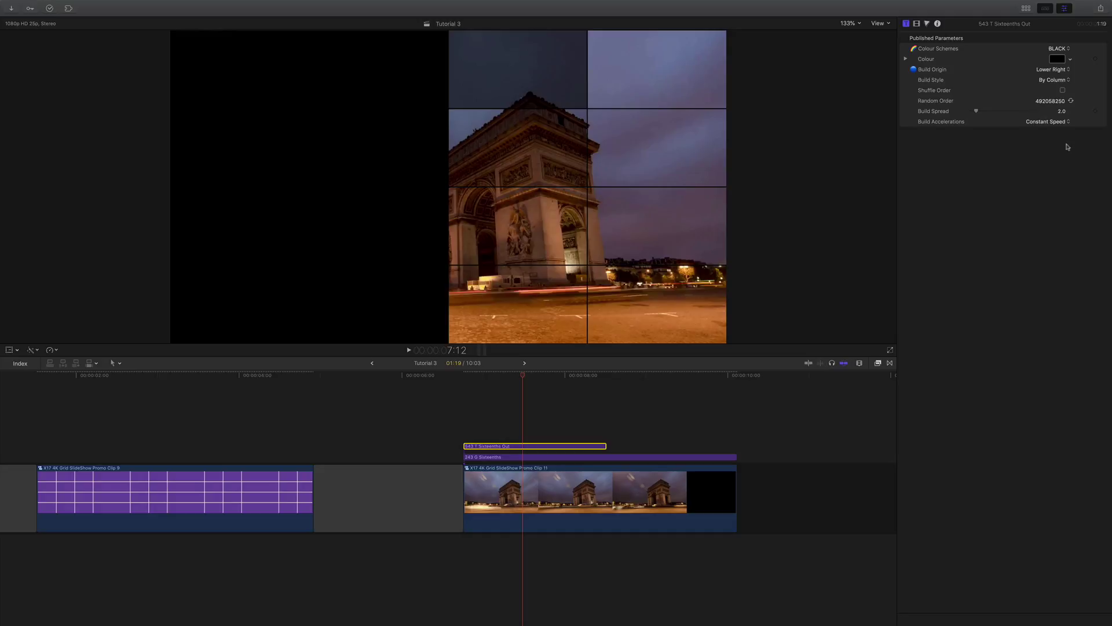
pyautogui.click(1063, 90)
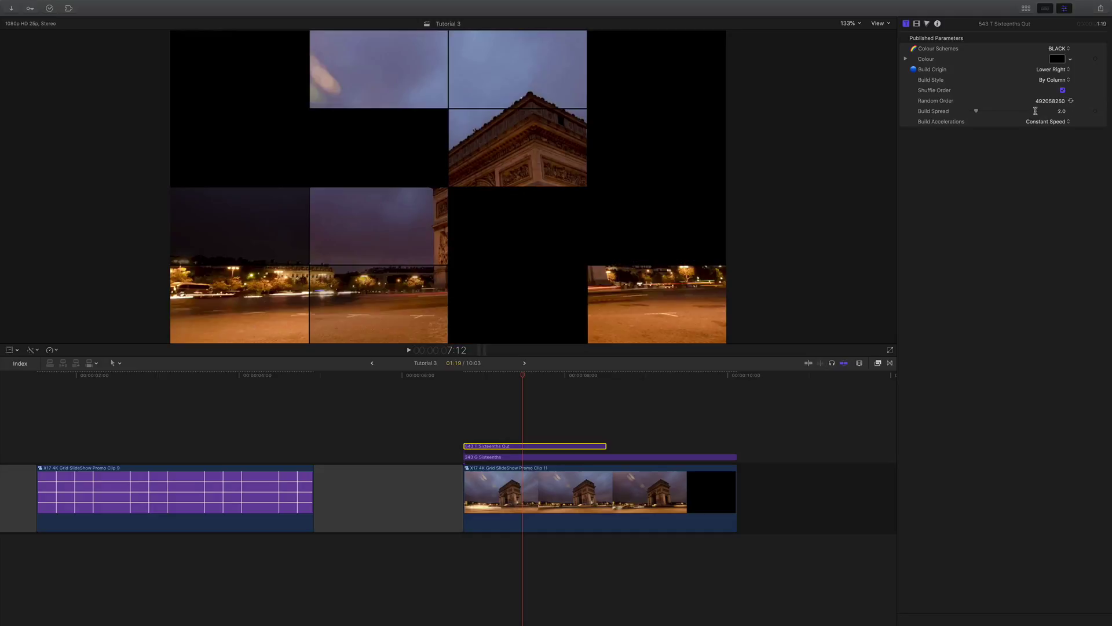
pyautogui.click(461, 374)
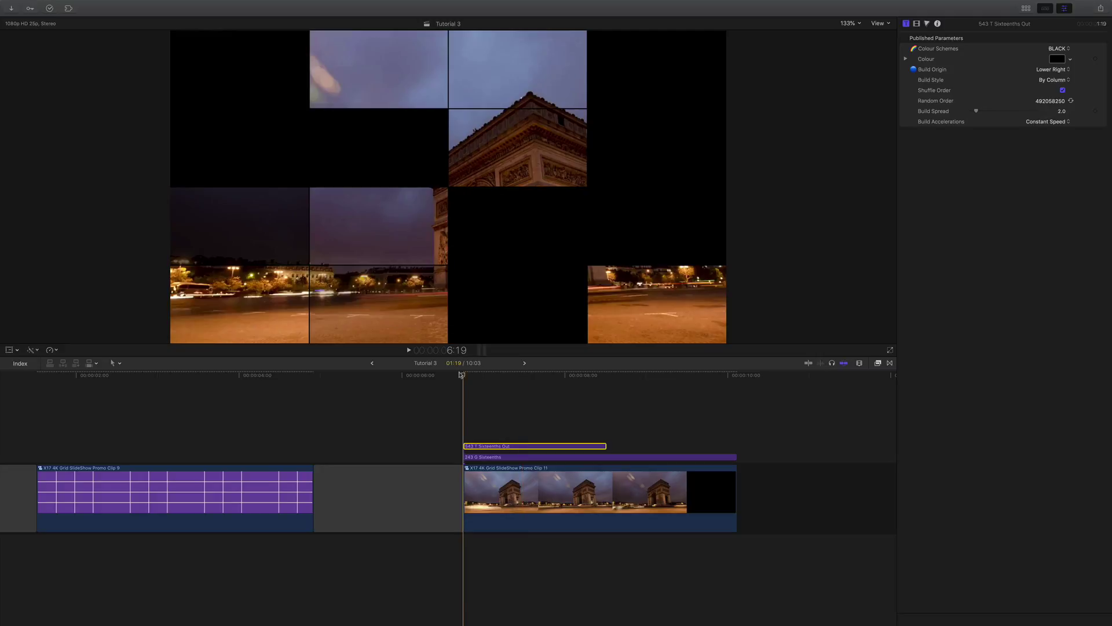
pyautogui.press('space')
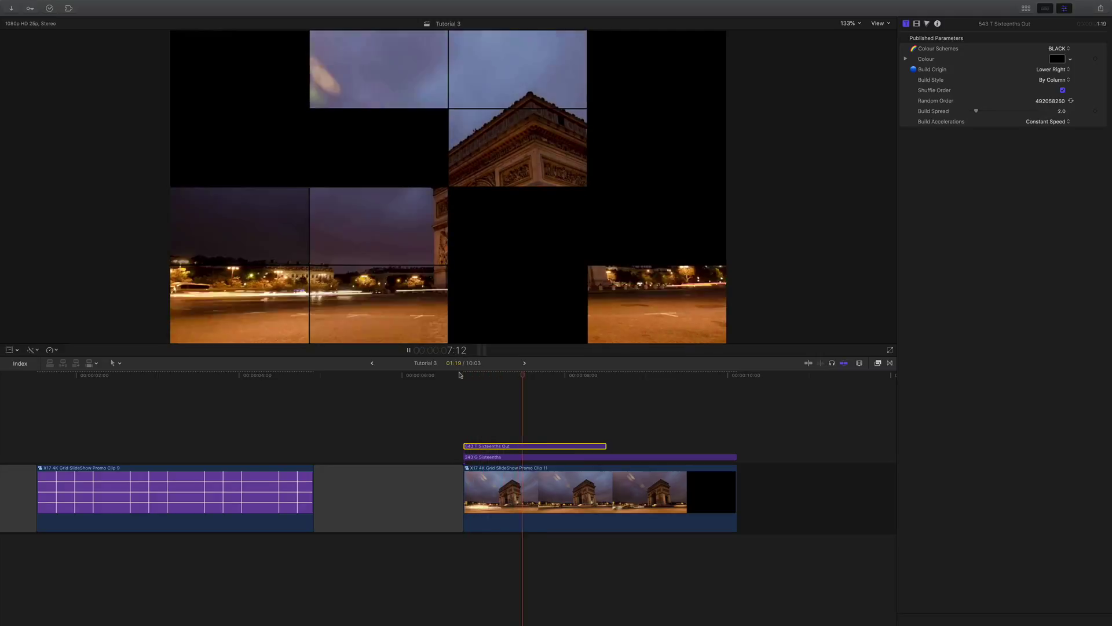
pyautogui.moveTo(537, 375); pyautogui.dragTo(520, 375)
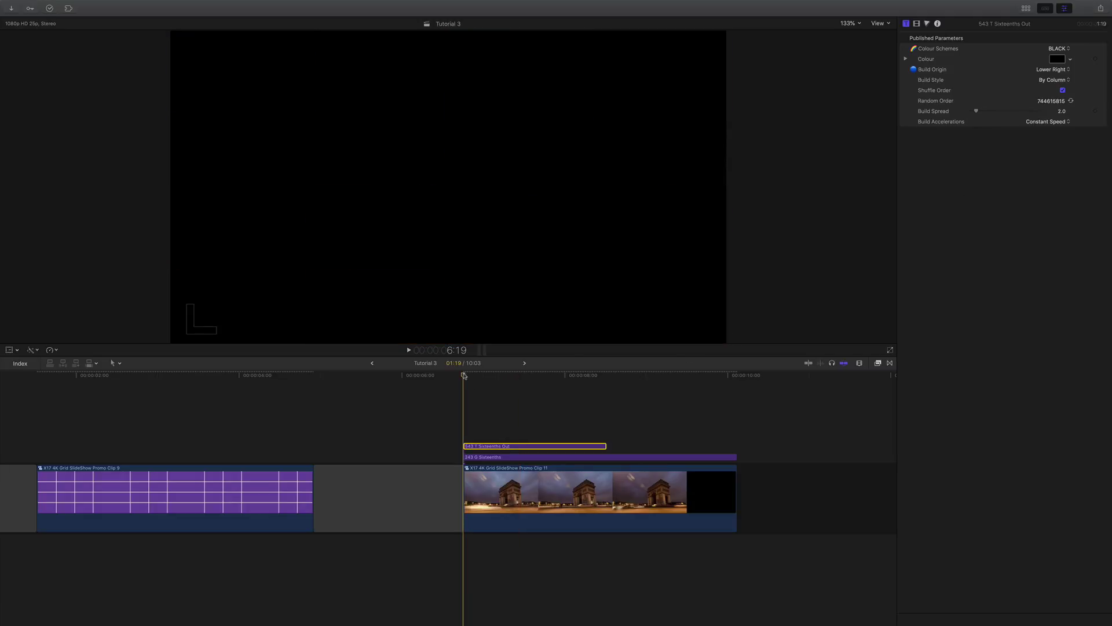
pyautogui.press('space')
pyautogui.press('space')
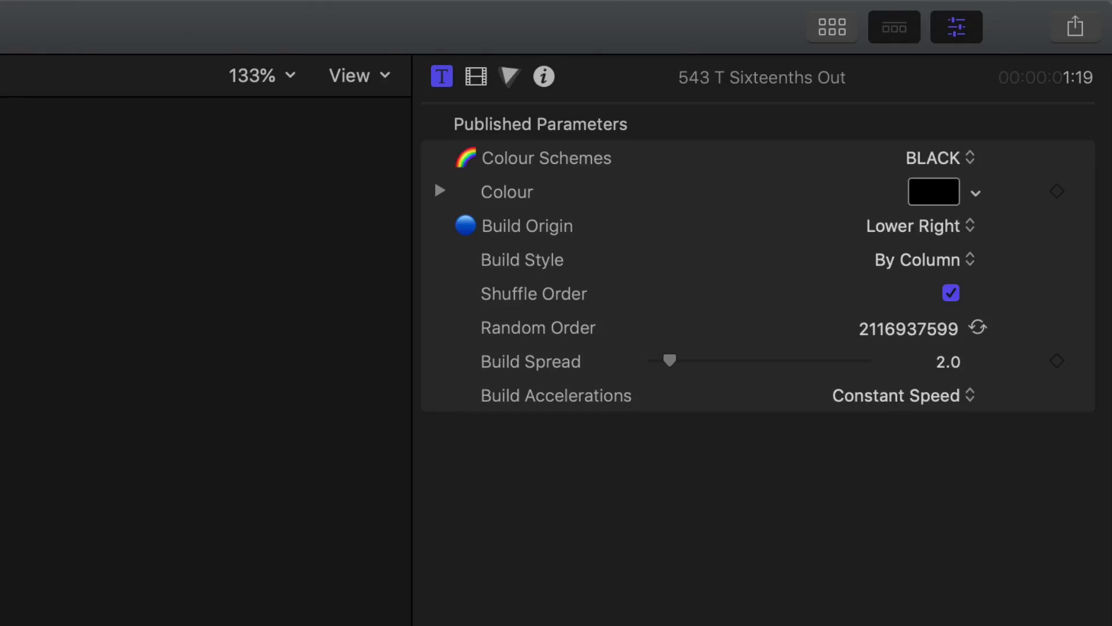
# Step: Turn off Shuffle Order and preview the wipe with a Build Spread of about 13.66
pyautogui.click(952, 294)
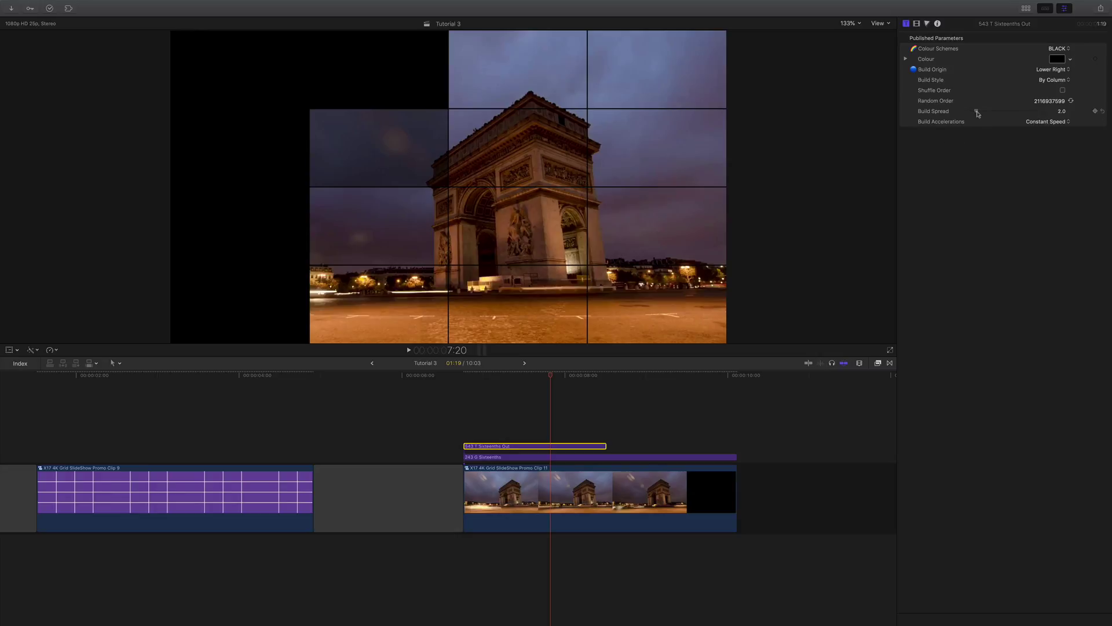
pyautogui.moveTo(977, 114); pyautogui.dragTo(1022, 115)
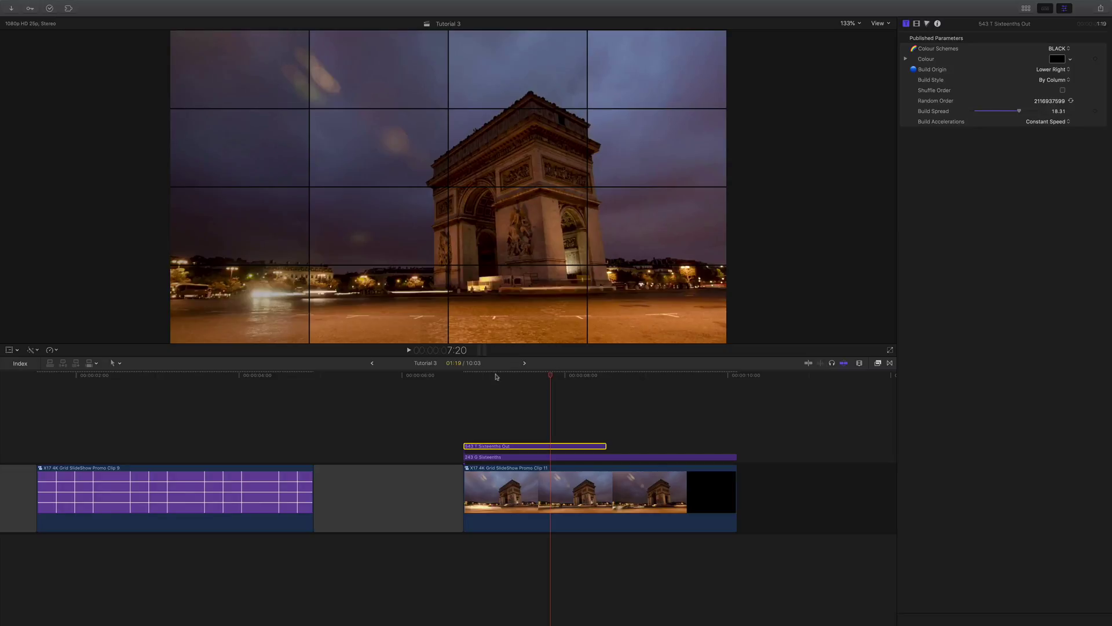
pyautogui.click(464, 377)
pyautogui.press('space')
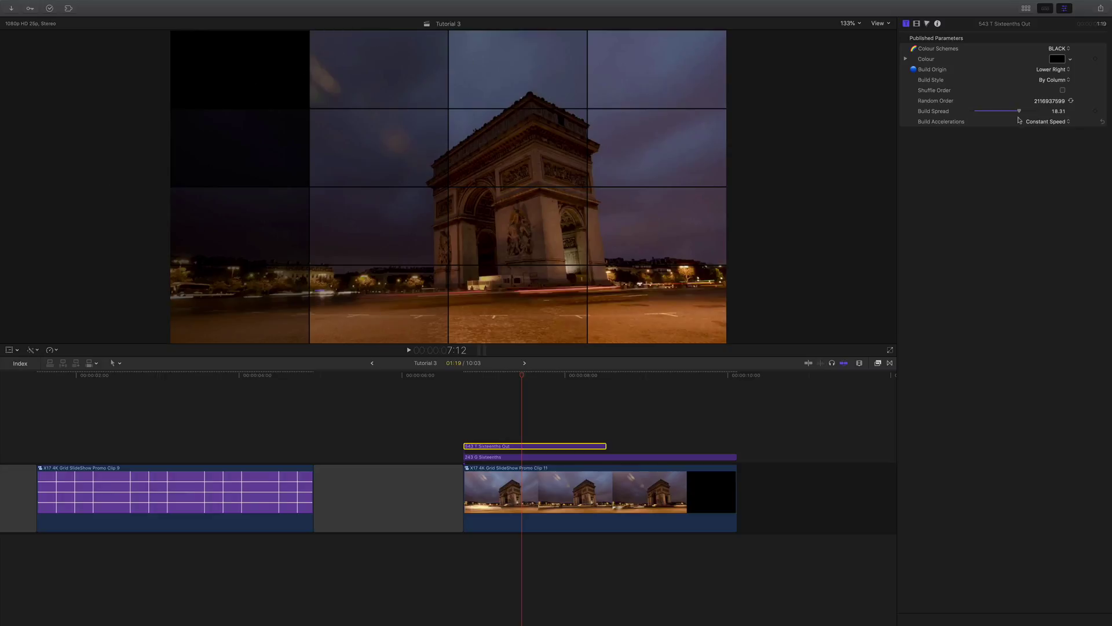
# Step: Preview the wipe with a Build Spread of 0, then scrub back to 7:05
pyautogui.moveTo(1019, 110); pyautogui.dragTo(953, 113)
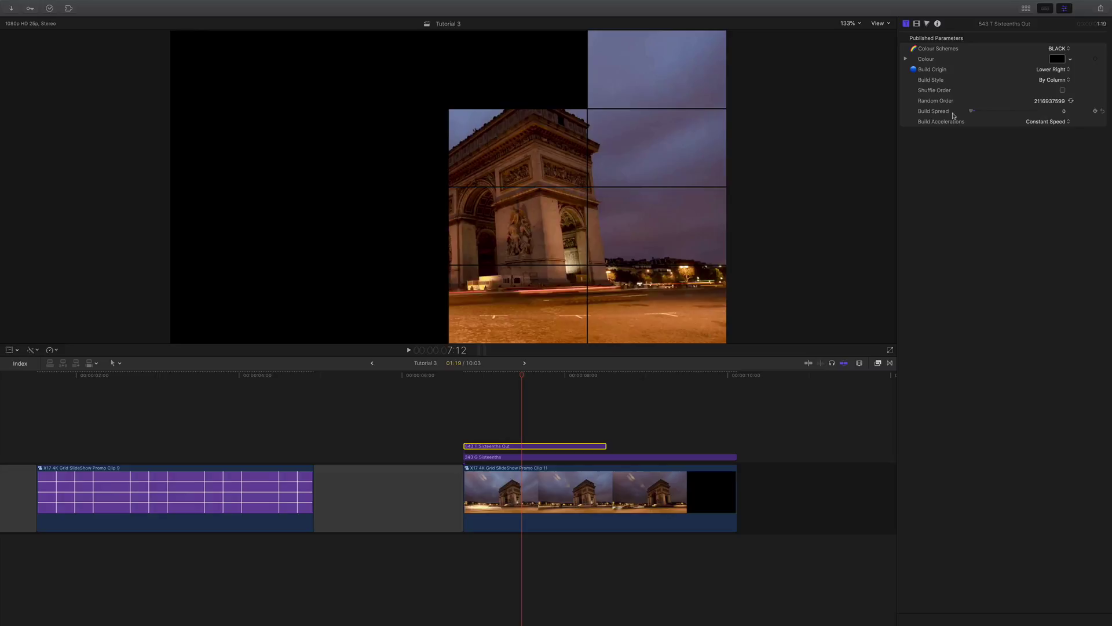
pyautogui.click(462, 375)
pyautogui.press('space')
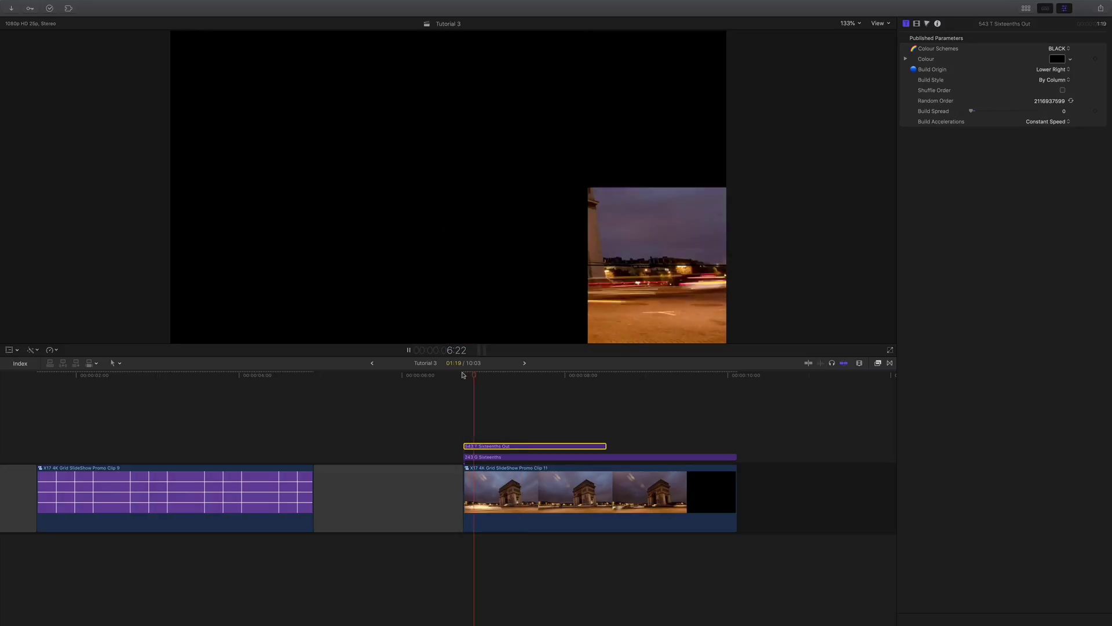
pyautogui.click(536, 375)
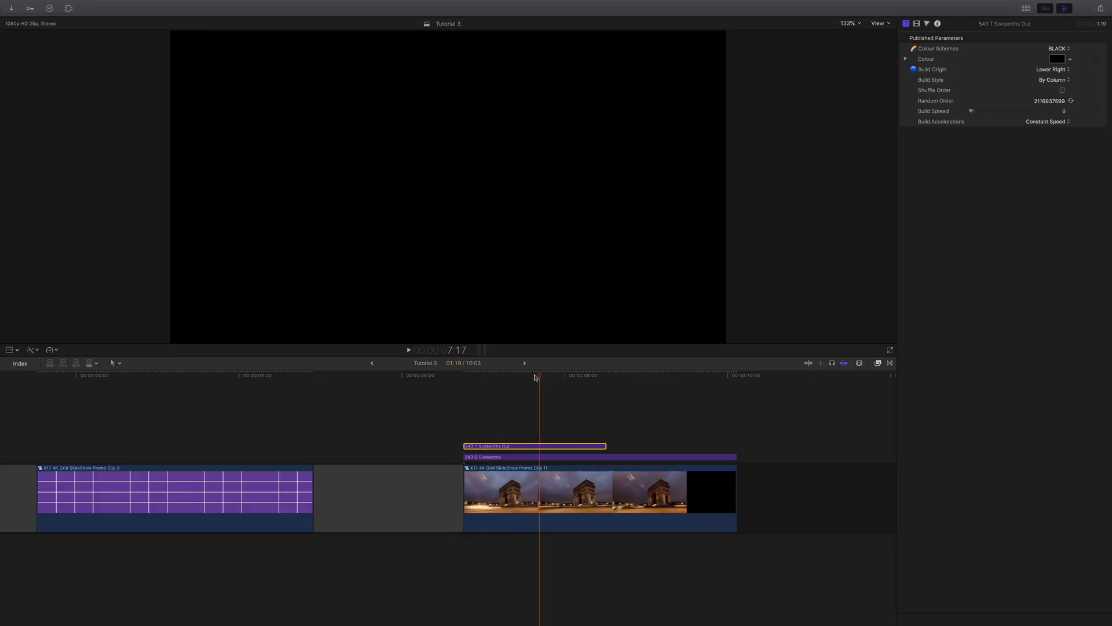
pyautogui.moveTo(535, 377); pyautogui.dragTo(502, 379)
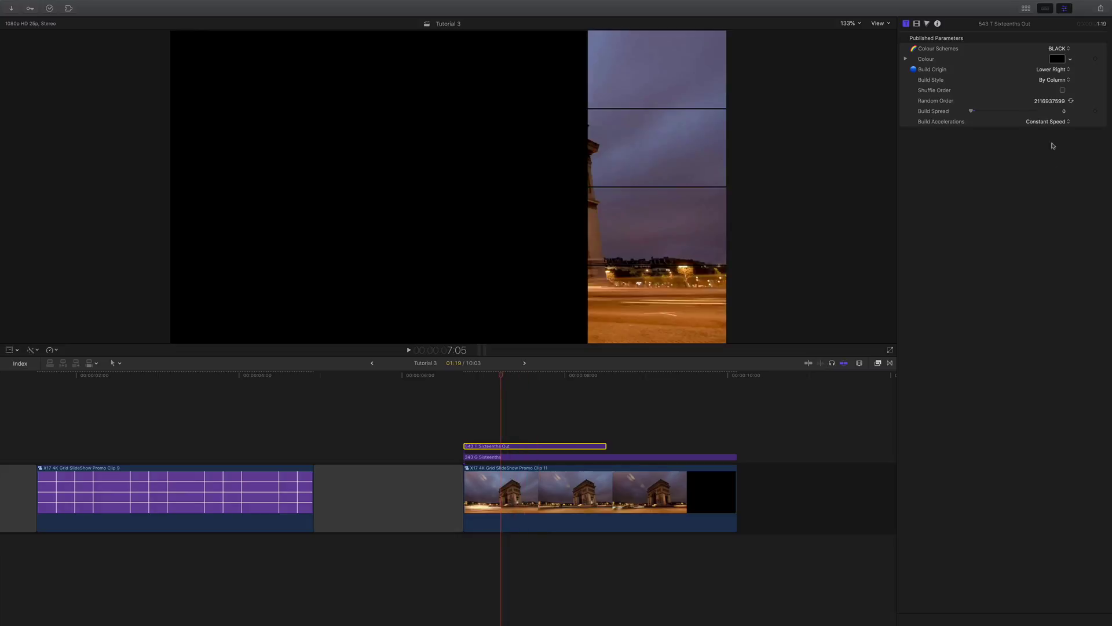
# Step: Enter a Build Spread of 2.0 and play the wipe from its start
pyautogui.click(1066, 112)
pyautogui.write('2')
pyautogui.press('Return')
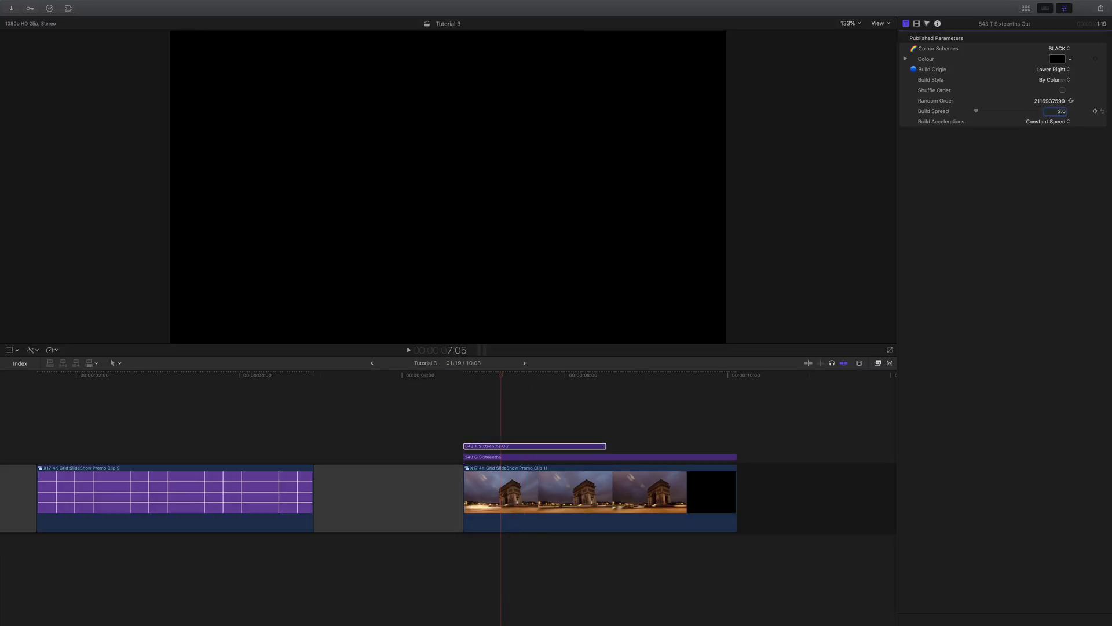
pyautogui.click(455, 375)
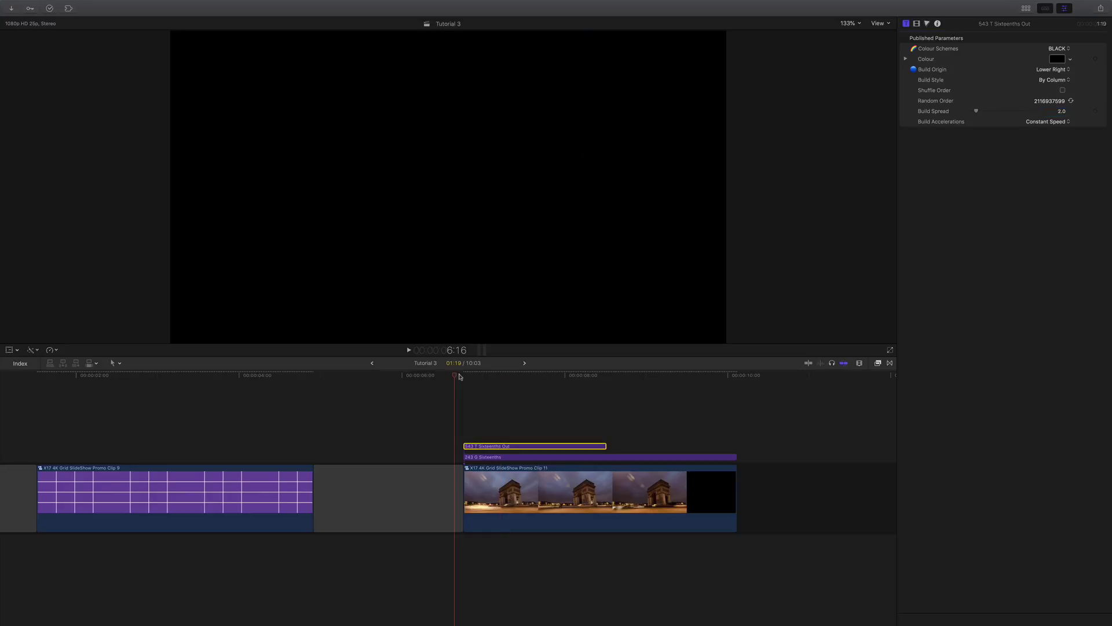
pyautogui.press('space')
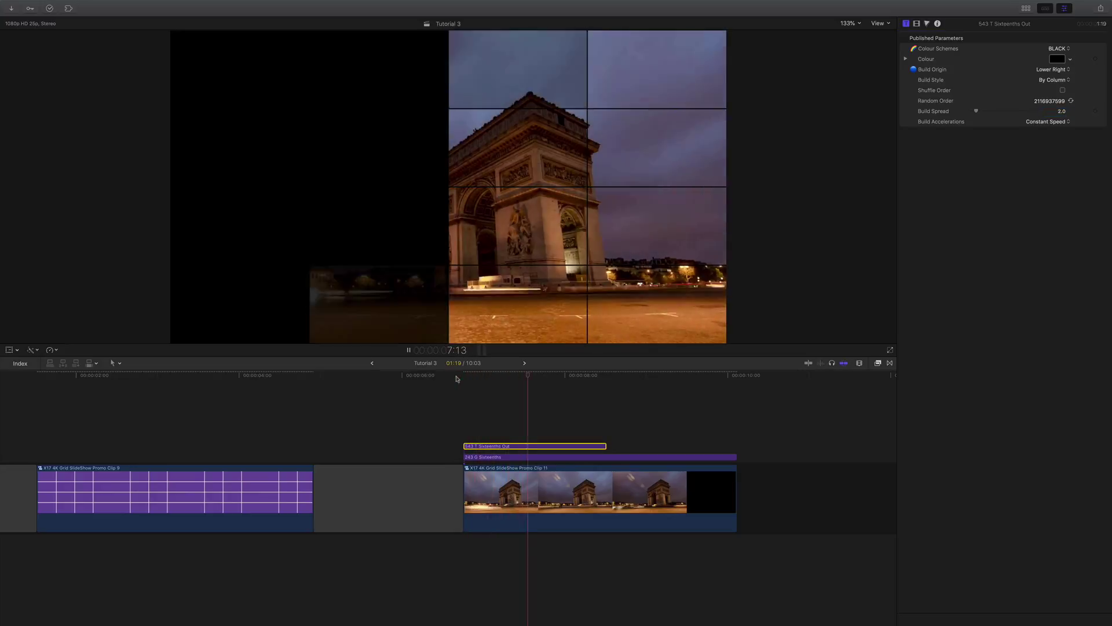
# Step: Replay the wipe, scrub to 7:19, and select the Sixteenths Out title clip
pyautogui.click(457, 377)
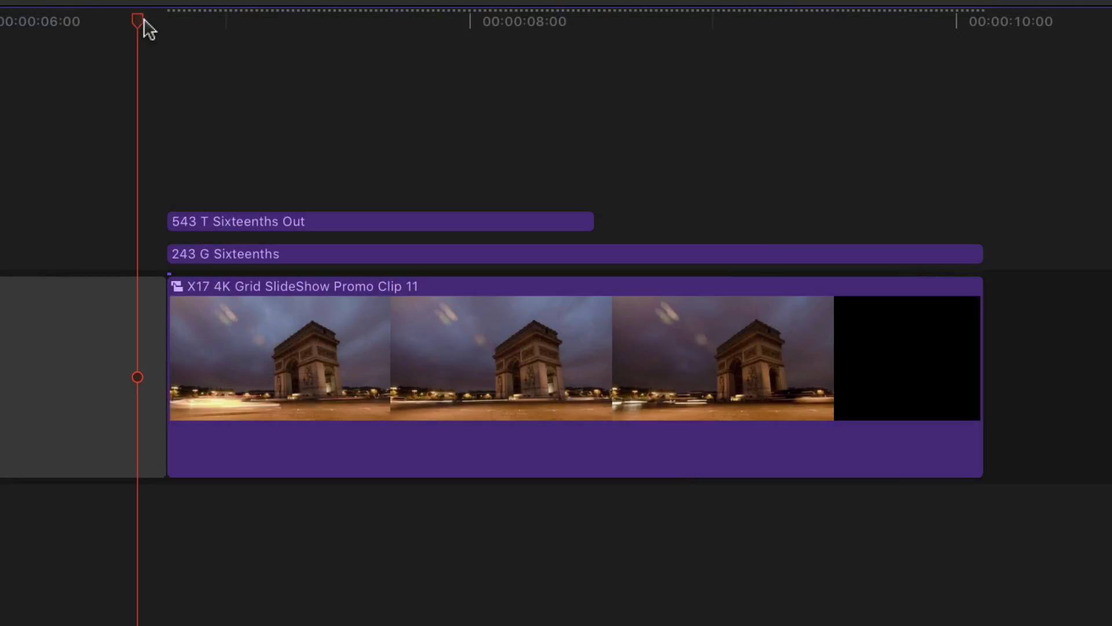
pyautogui.press('space')
pyautogui.moveTo(322, 16); pyautogui.dragTo(333, 37)
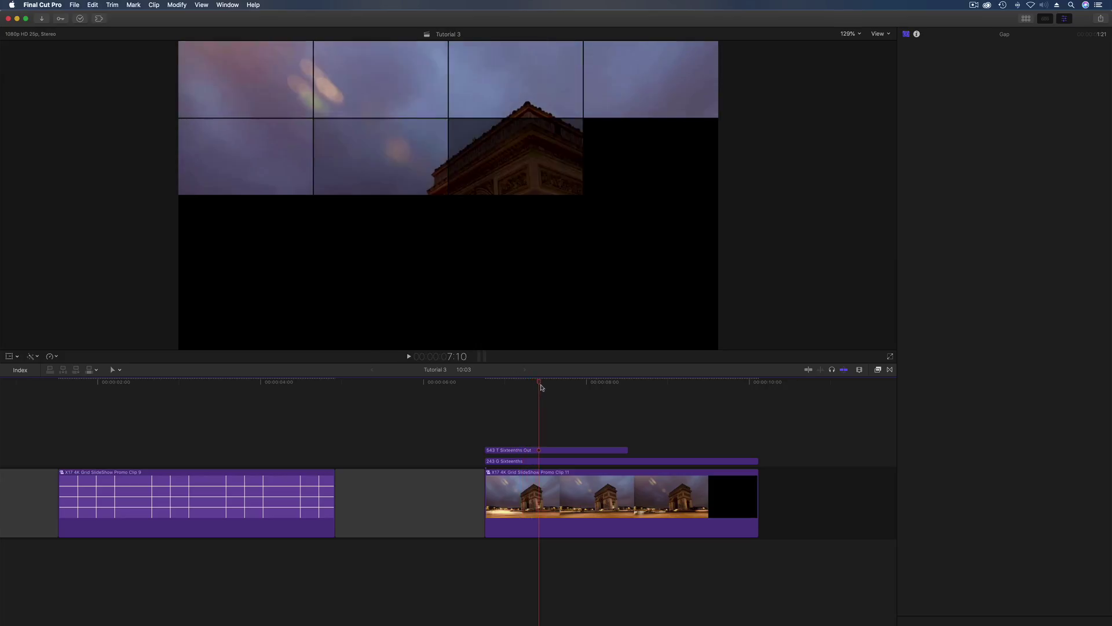
pyautogui.moveTo(541, 387); pyautogui.dragTo(568, 390)
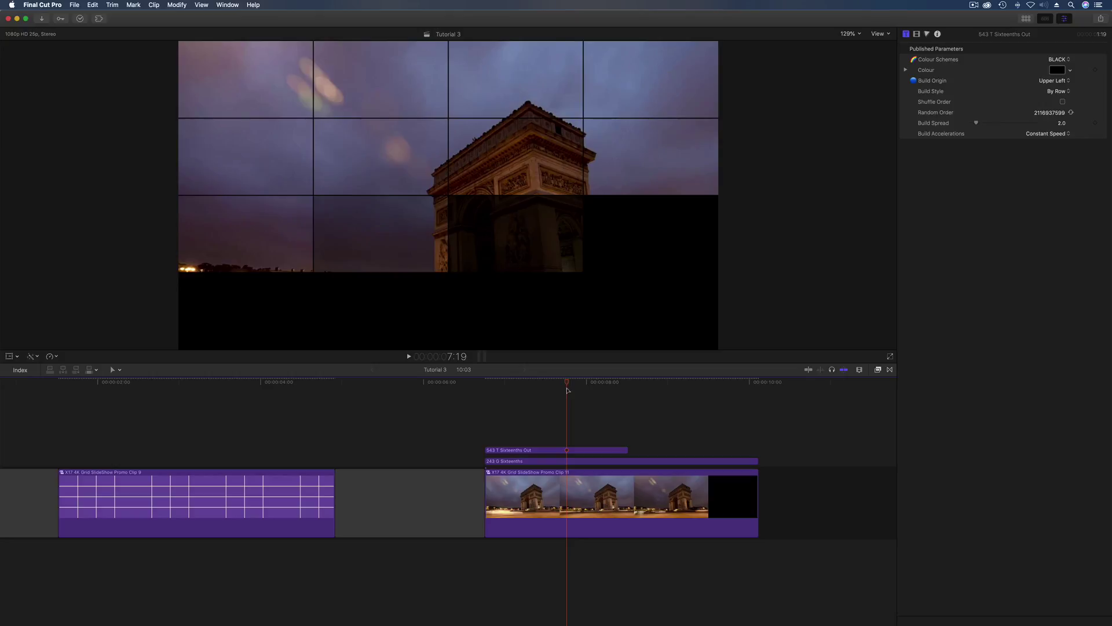
pyautogui.click(559, 453)
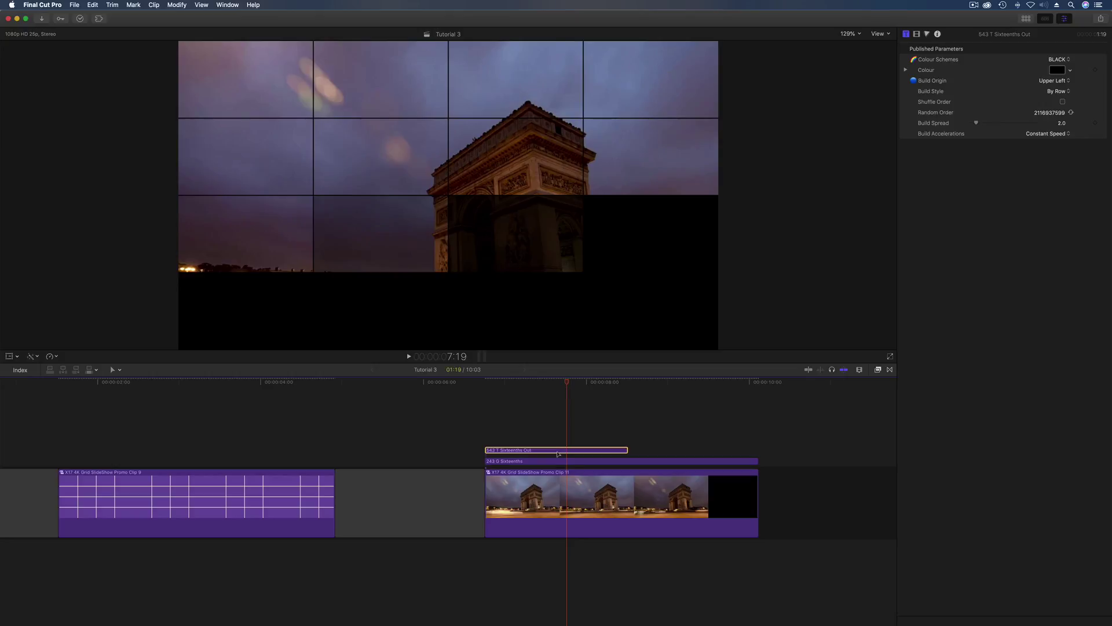
pyautogui.click(1058, 60)
pyautogui.click(1061, 76)
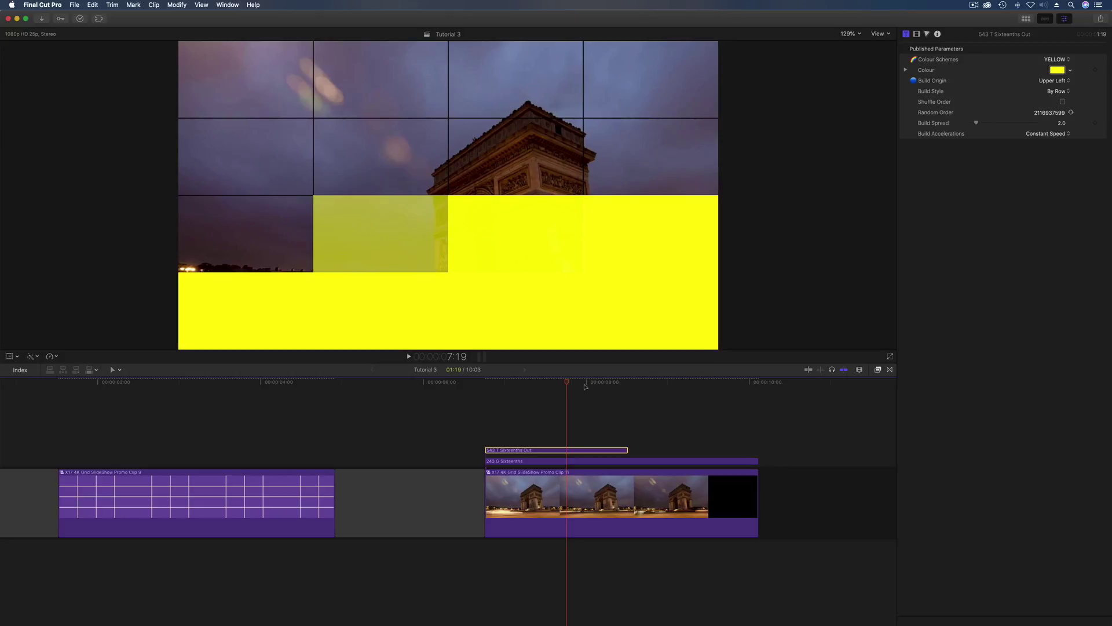
pyautogui.moveTo(566, 383); pyautogui.dragTo(528, 388)
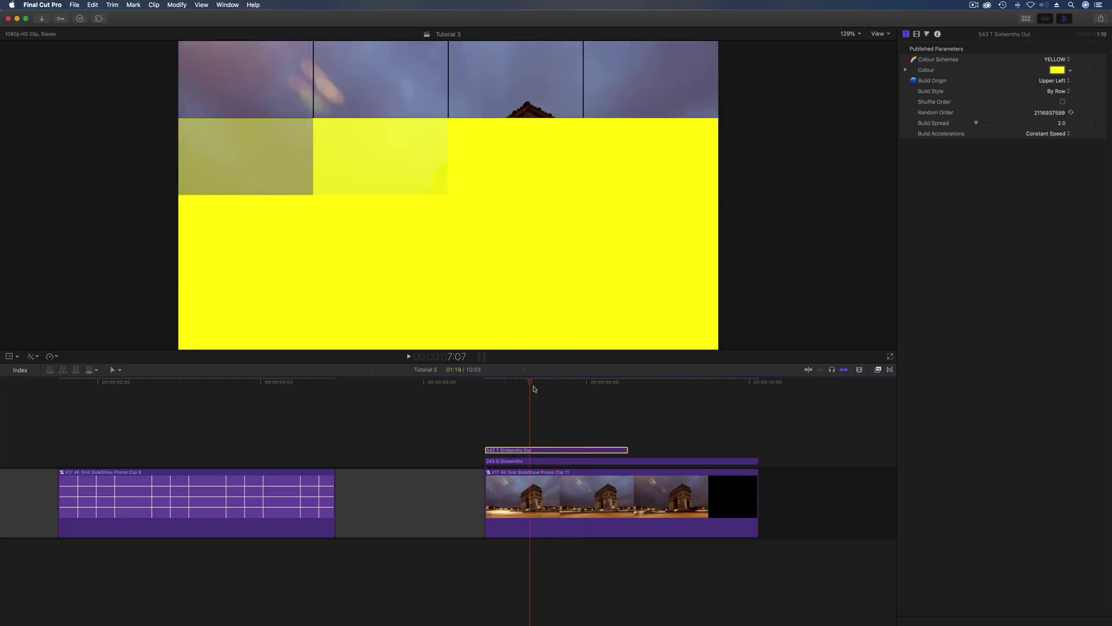
pyautogui.click(1057, 60)
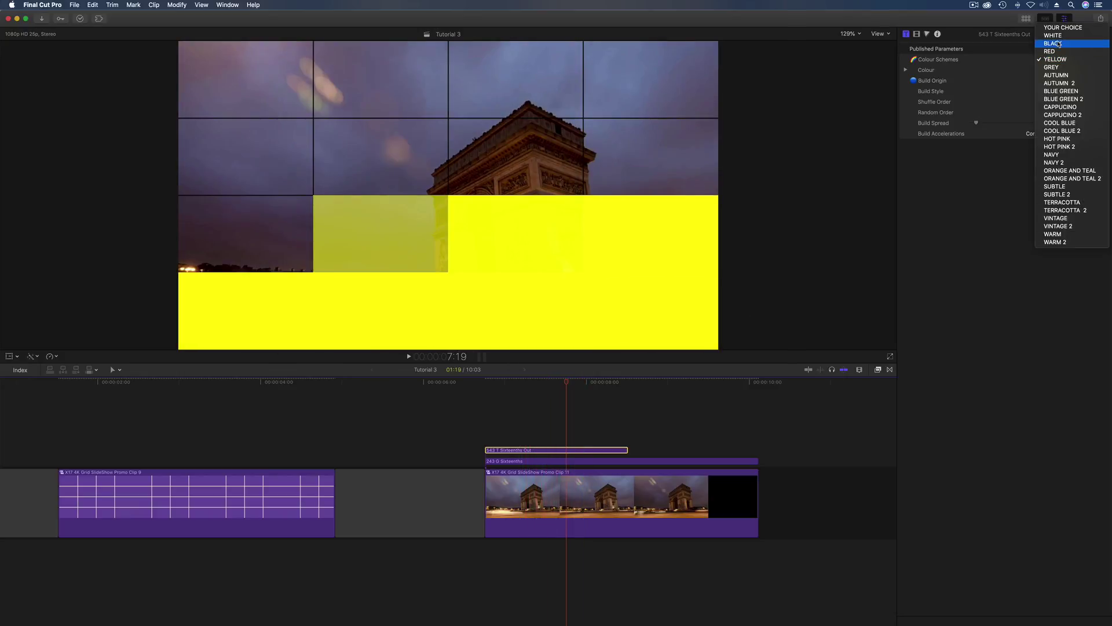
pyautogui.click(1053, 44)
# Step: Move the car grid clip, Clip 9, into a lower lane beneath the Arc clip
pyautogui.click(329, 477)
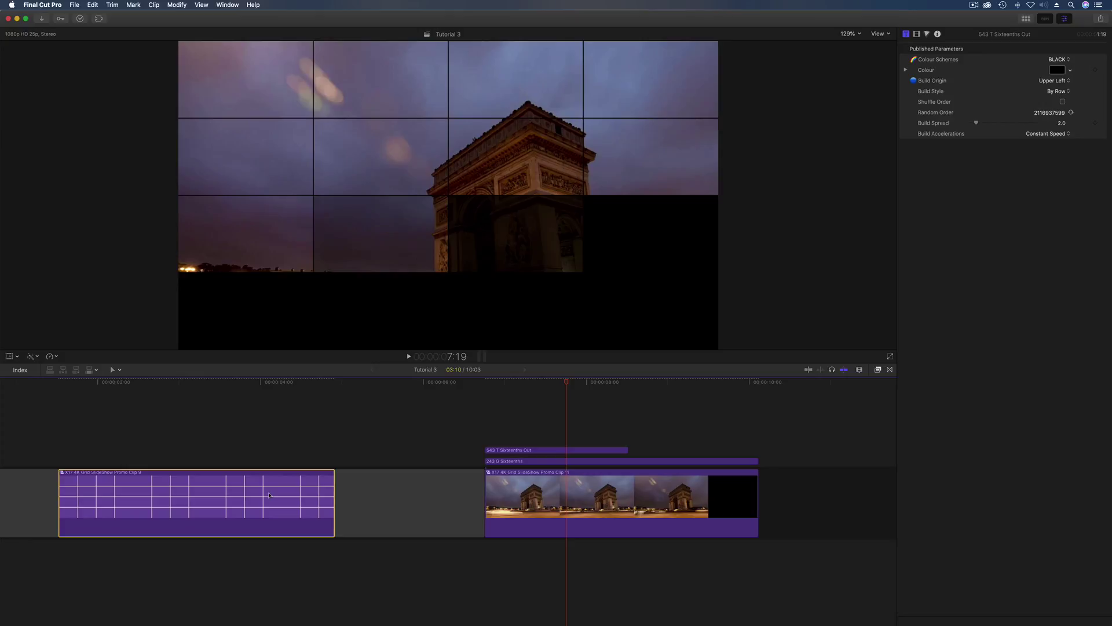
pyautogui.click(248, 383)
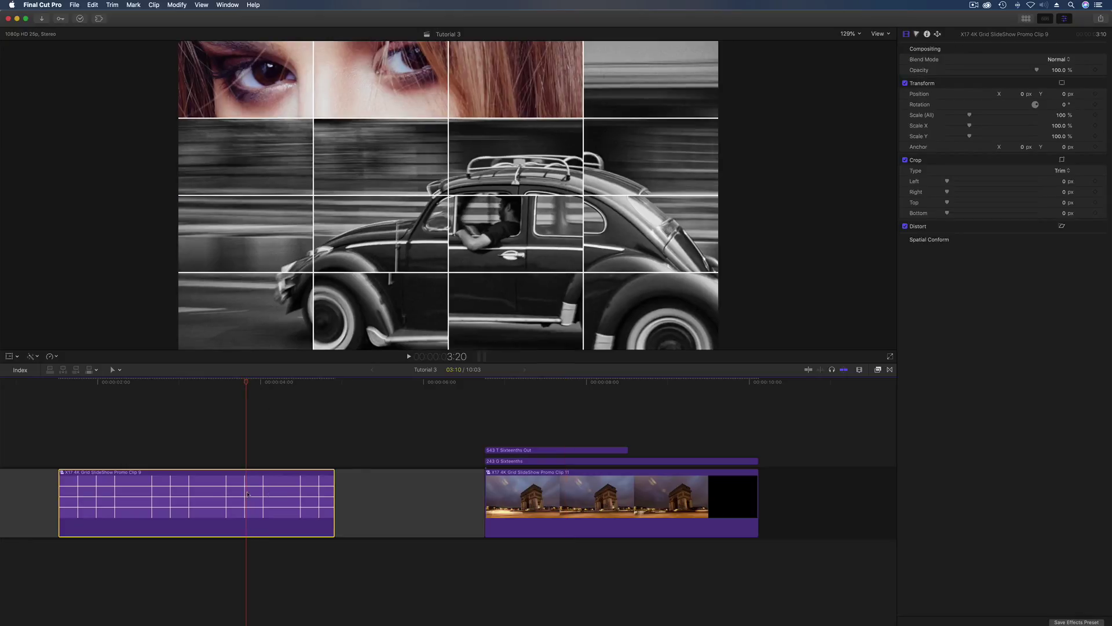
pyautogui.moveTo(248, 494); pyautogui.dragTo(492, 566)
# Step: Scrub the clip overlap from about 6:14 and select the Sixteenths Out wipe
pyautogui.click(469, 382)
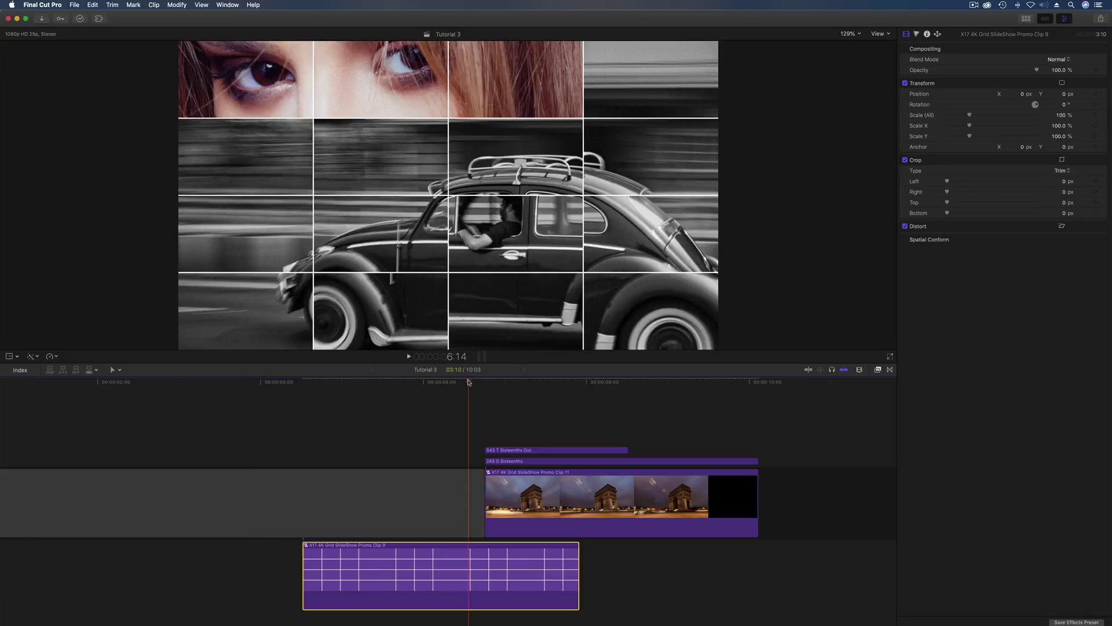
pyautogui.moveTo(467, 389); pyautogui.dragTo(512, 383)
pyautogui.press('j')
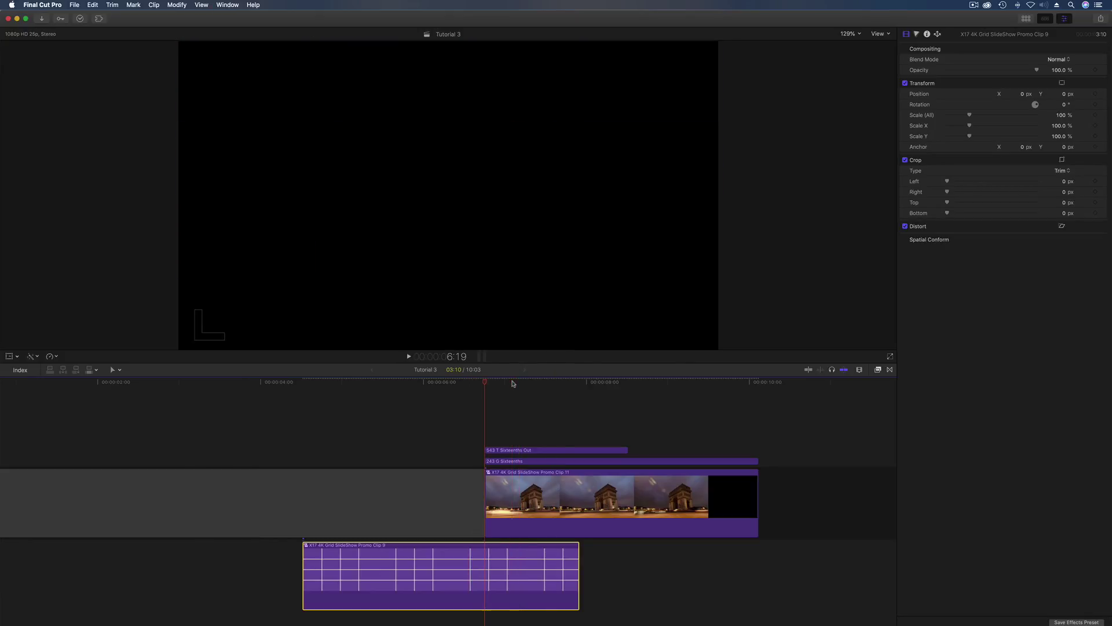
pyautogui.click(522, 383)
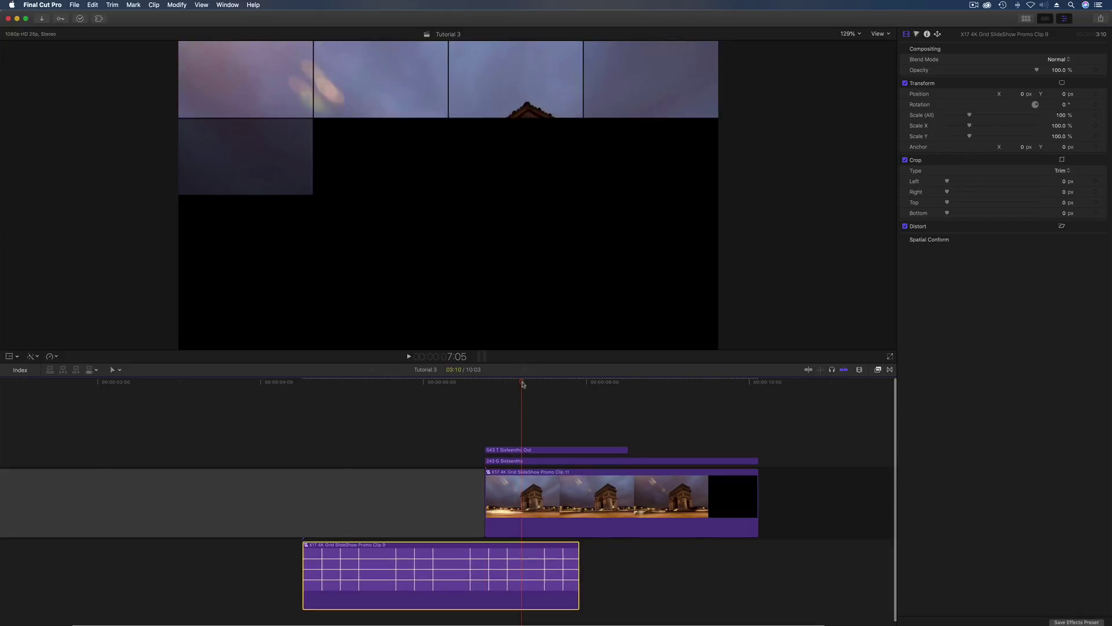
pyautogui.click(528, 451)
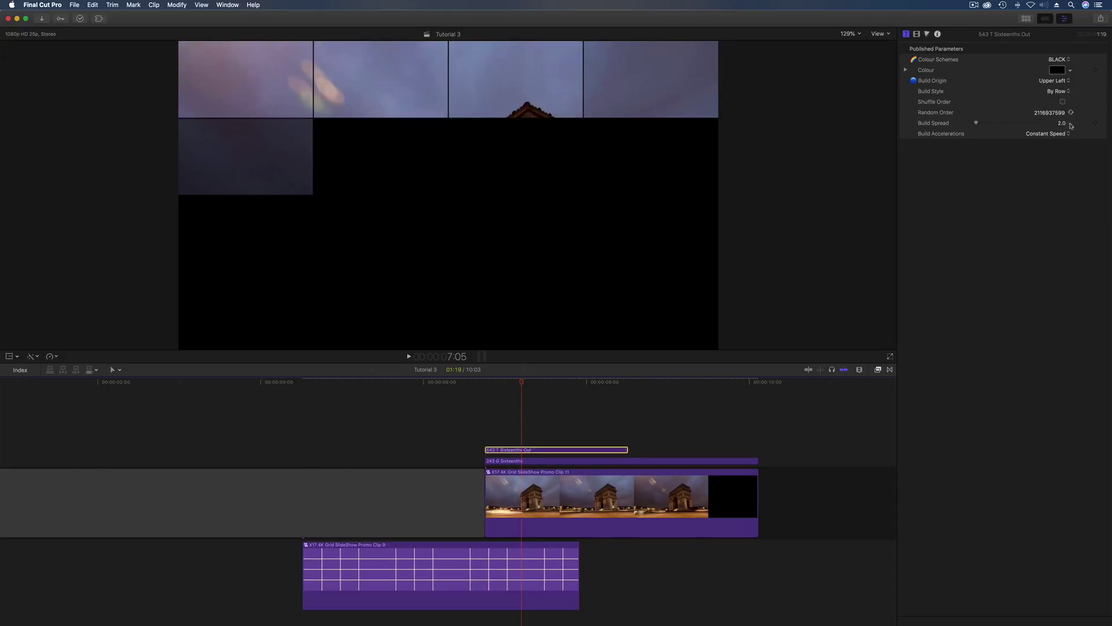
# Step: Set the wipe's Colour Scheme to WHITE, stack 243 G Sixteenths above it, and select Sixteenths Out with the Arc clip
pyautogui.click(1060, 60)
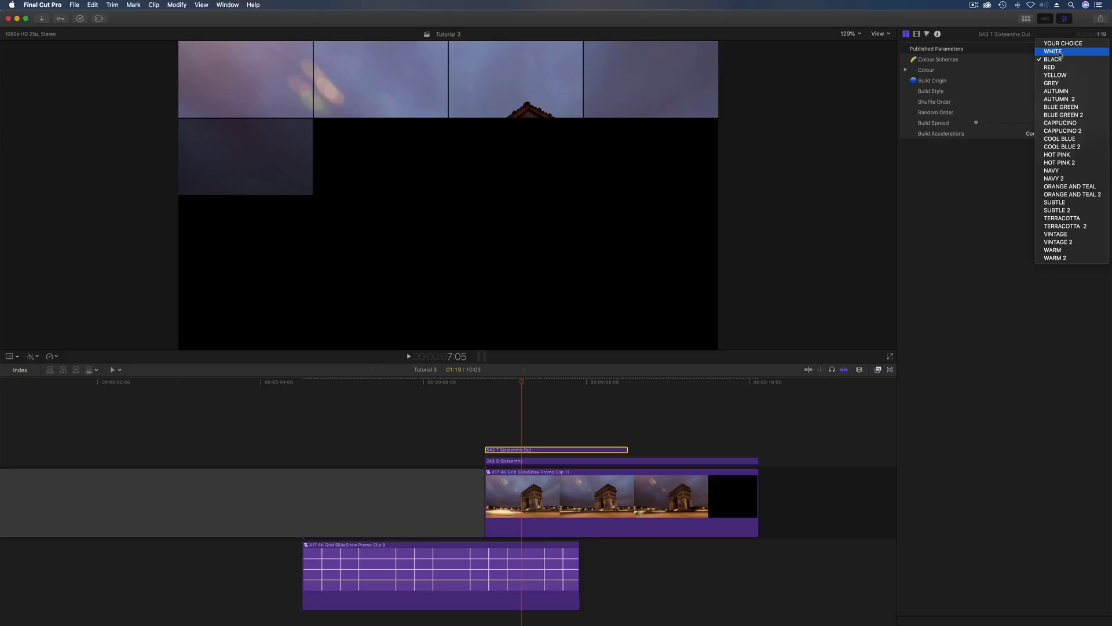
pyautogui.click(1061, 52)
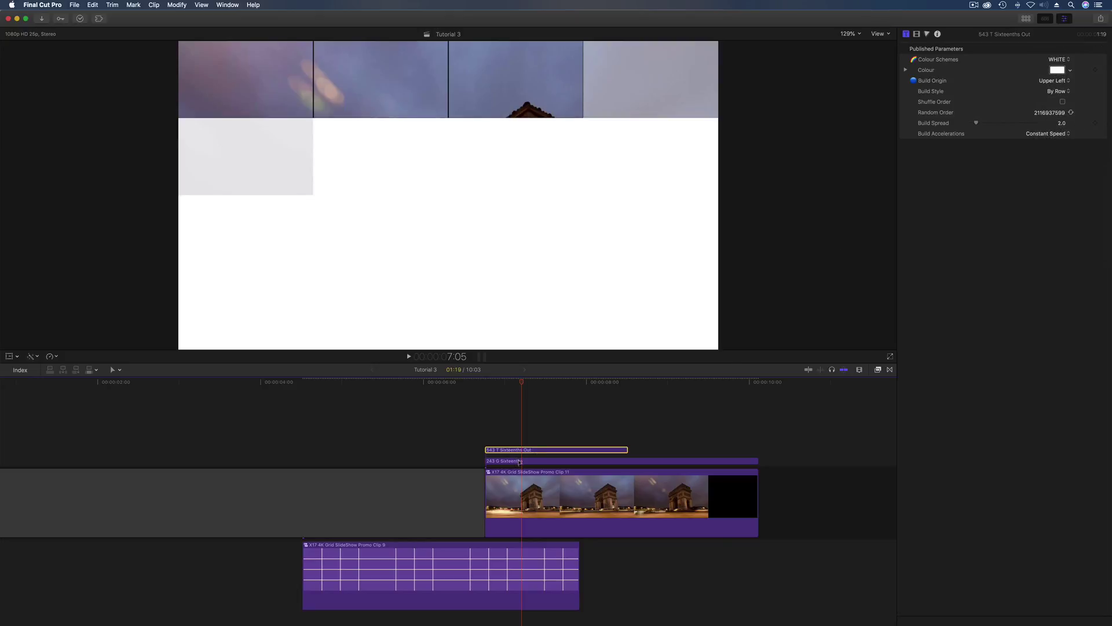
pyautogui.moveTo(520, 461); pyautogui.dragTo(521, 450)
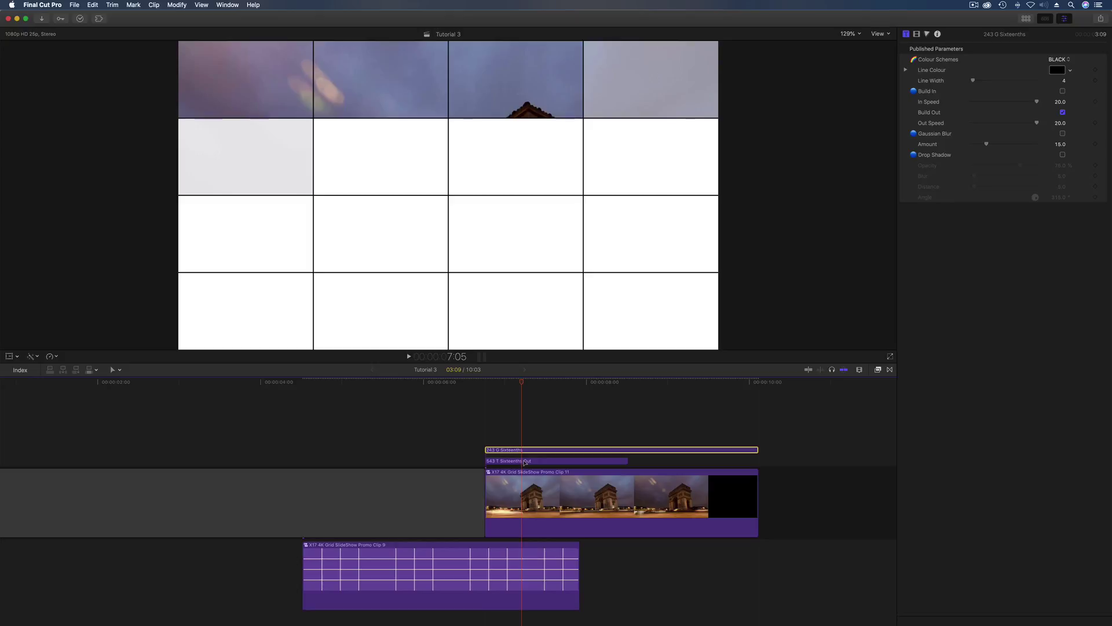
pyautogui.click(525, 461)
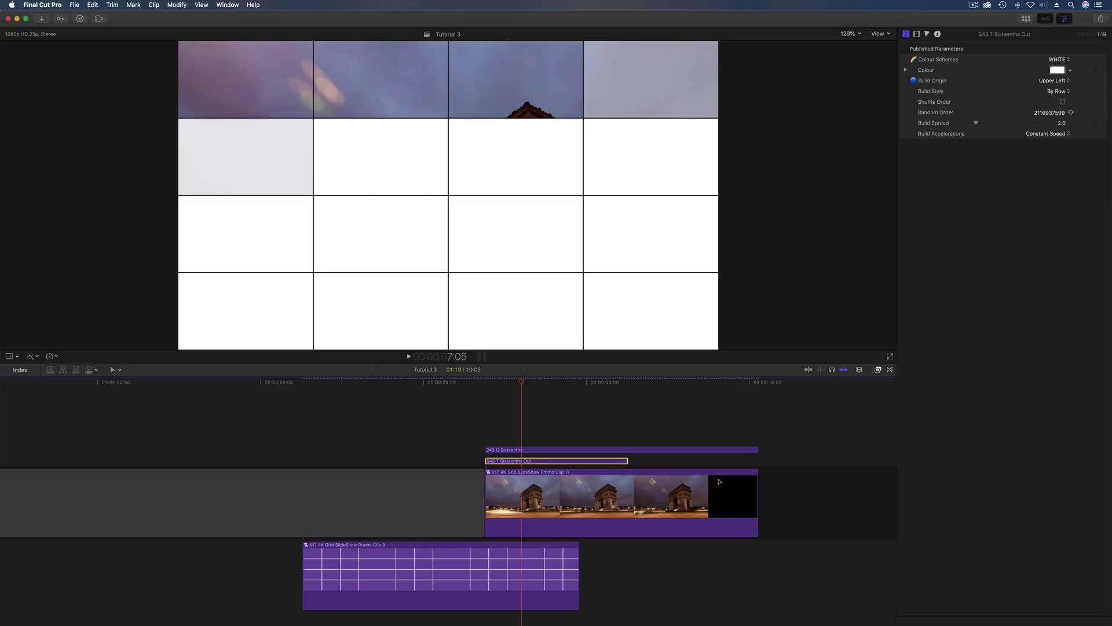
pyautogui.moveTo(685, 464); pyautogui.dragTo(579, 493)
# Step: Nest the selected clips into a compound clip named 'Tutorial 3 Clip' and open it
pyautogui.rightClick(577, 464)
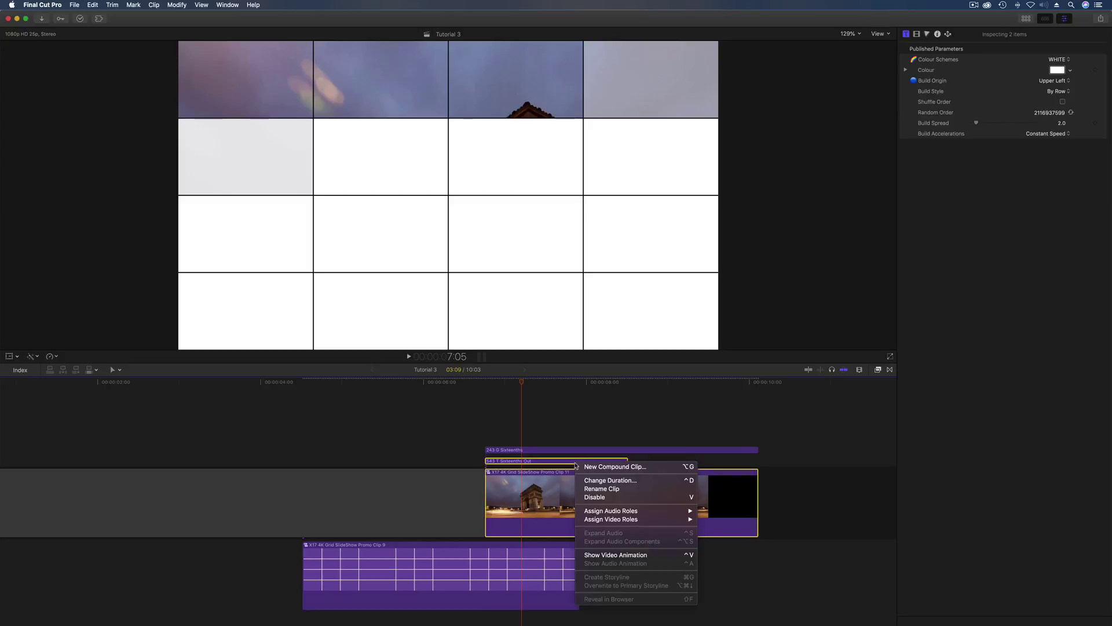
pyautogui.click(595, 467)
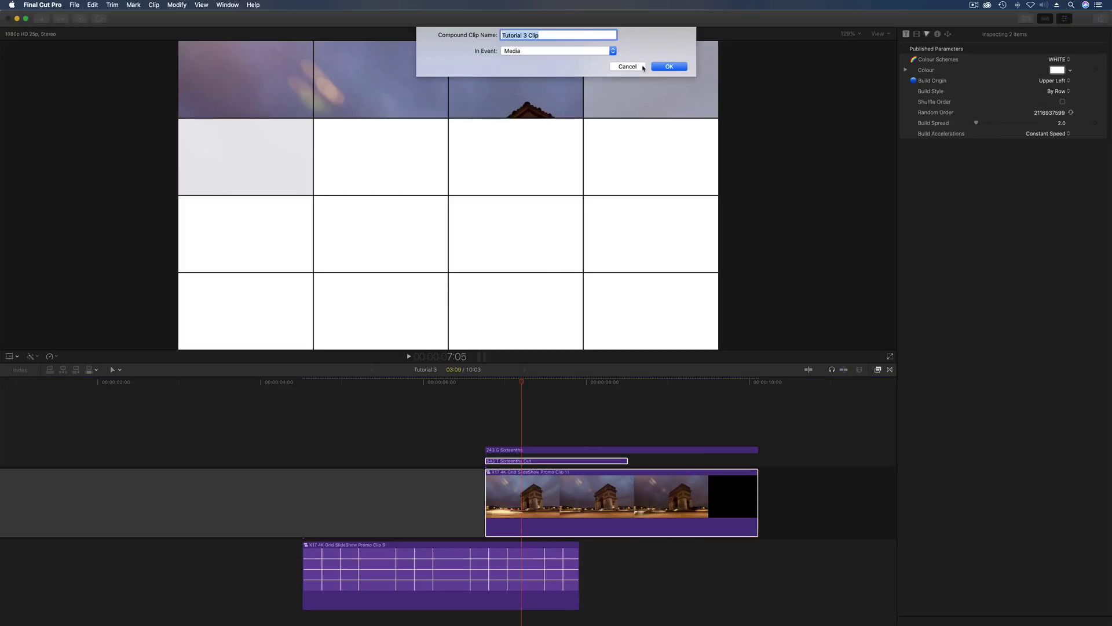
pyautogui.press('Return')
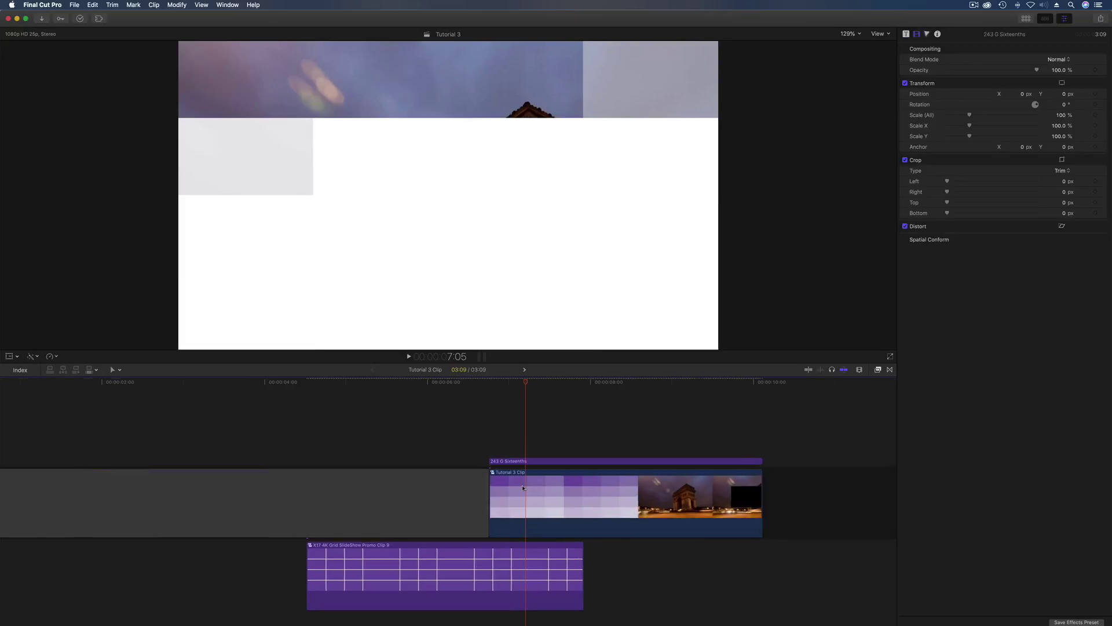
pyautogui.doubleClick(562, 502)
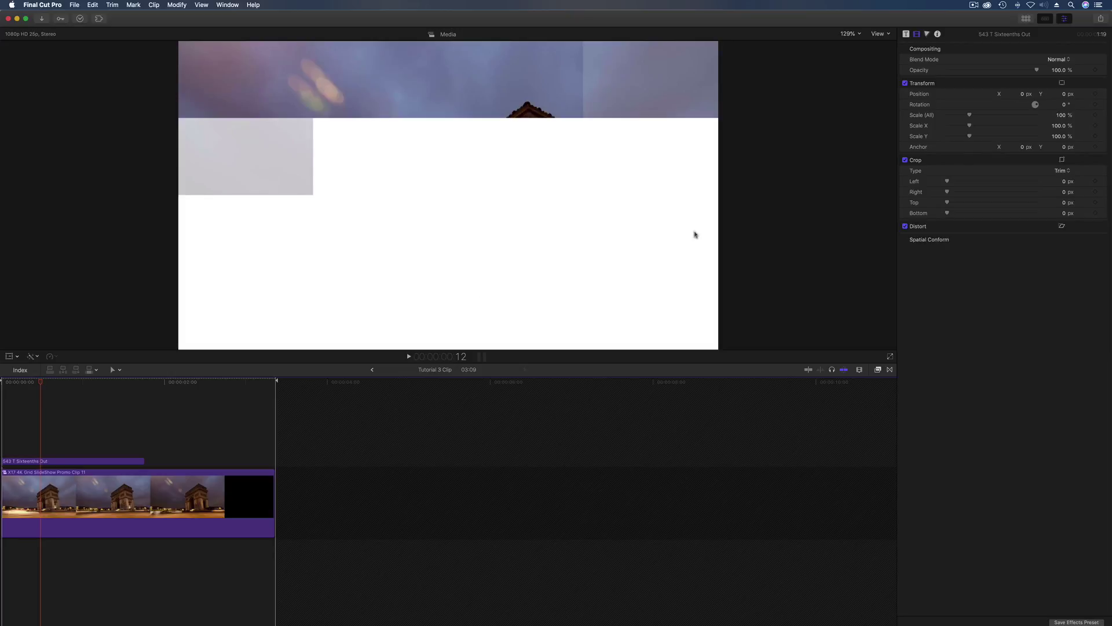
# Step: Set the wipe's Blend Mode to Silhouette Alpha, check an early frame, and return to the Tutorial 3 timeline
pyautogui.click(1061, 60)
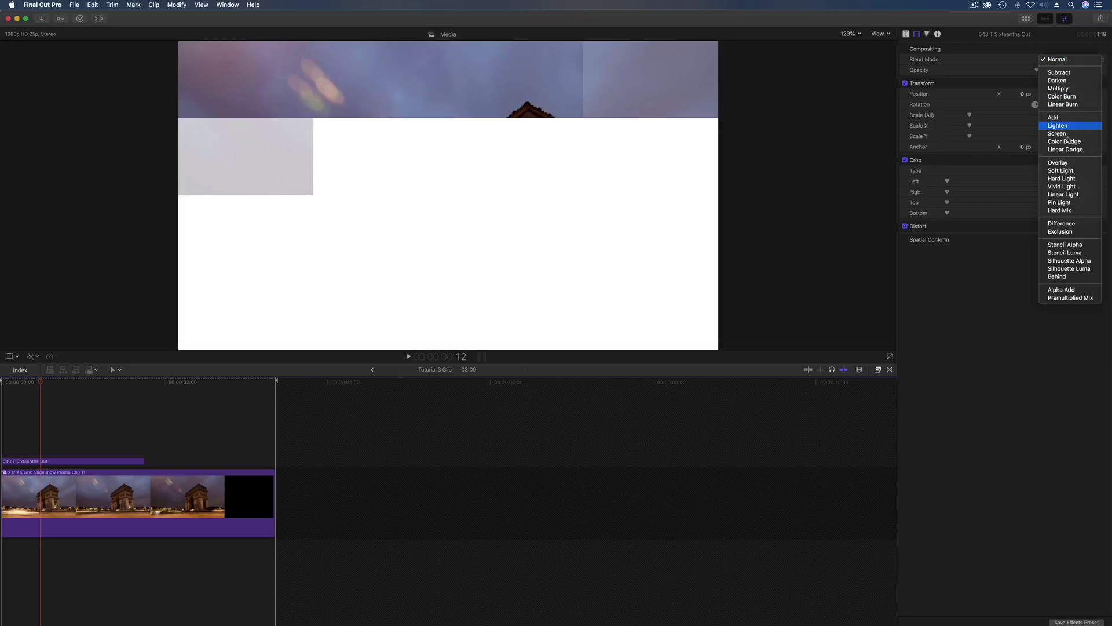
pyautogui.click(1072, 261)
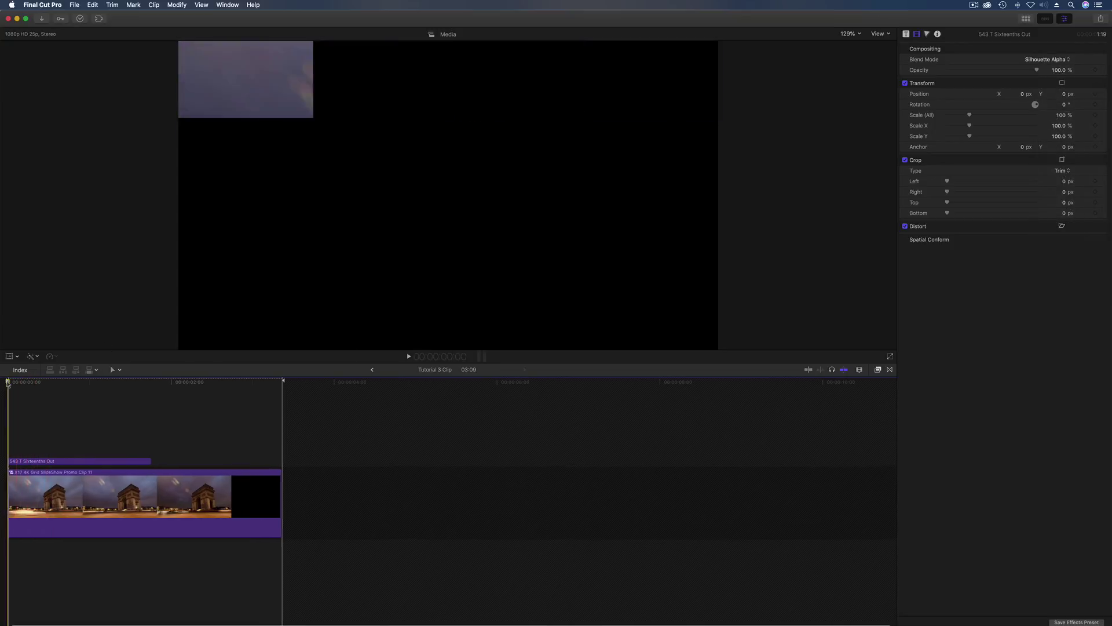
pyautogui.hscroll(-2, 37, 385)
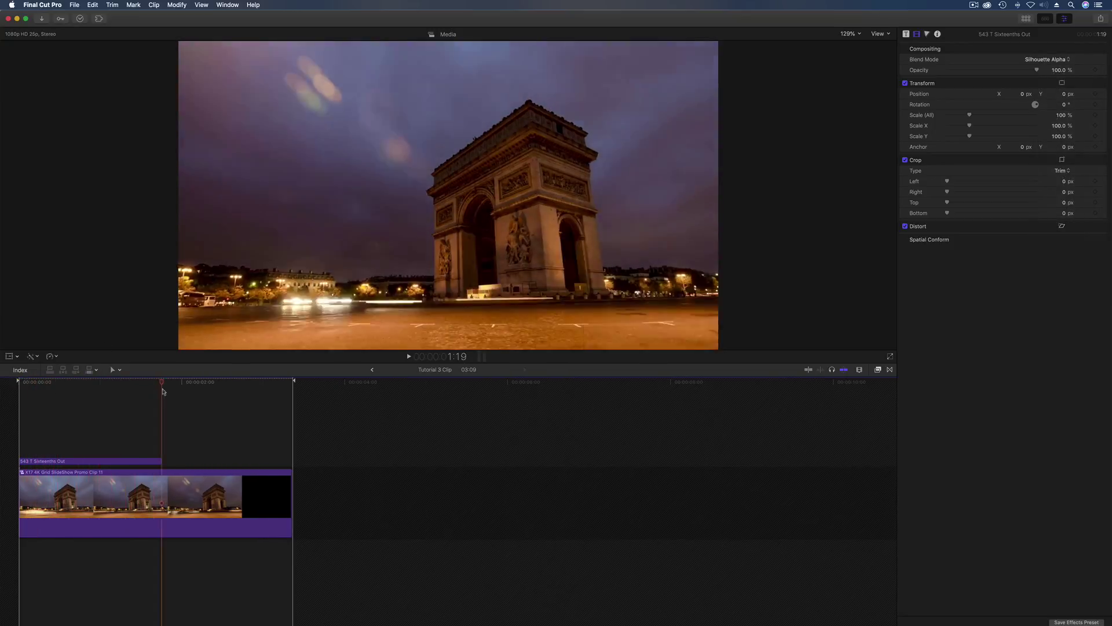
pyautogui.click(77, 387)
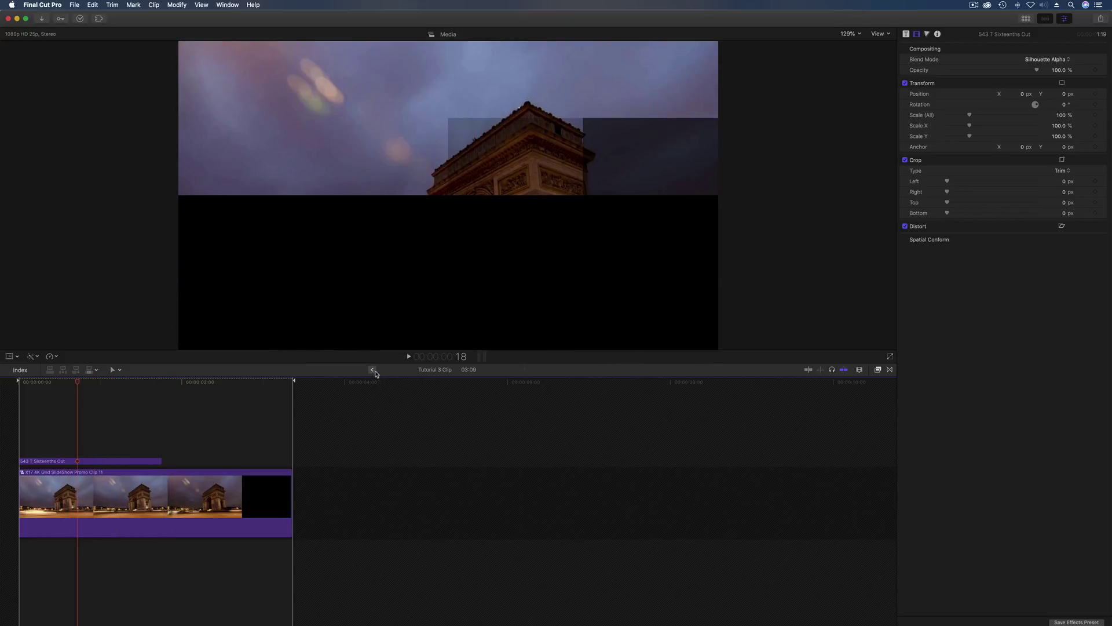
pyautogui.click(373, 371)
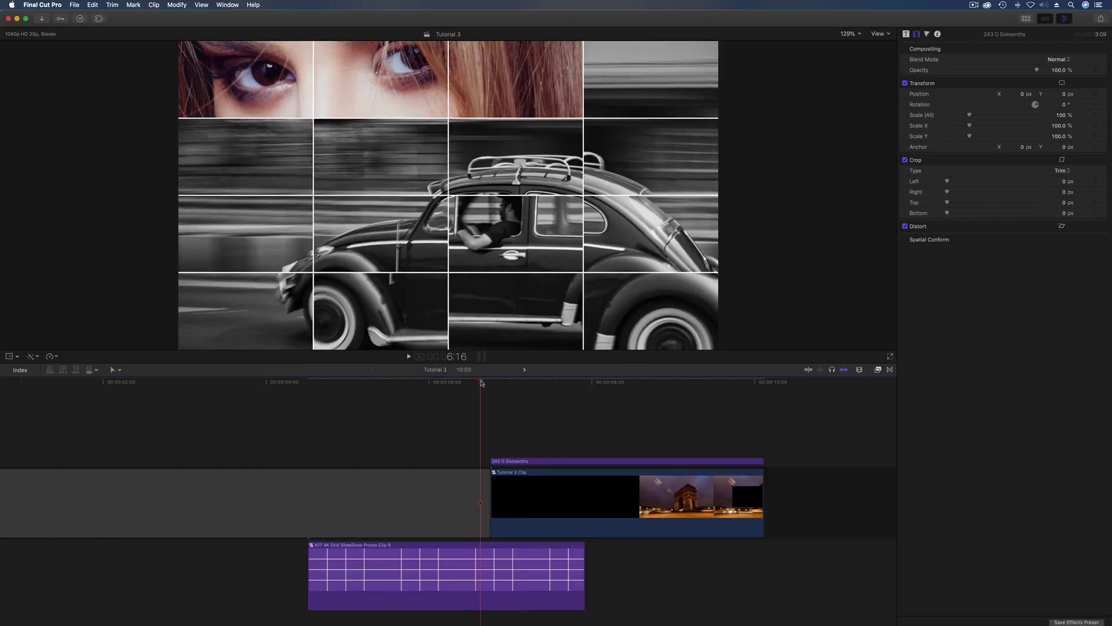
# Step: Shift Promo Clip 9 01:05 later under the compound clip and play the transition from about 6:10
pyautogui.press('space')
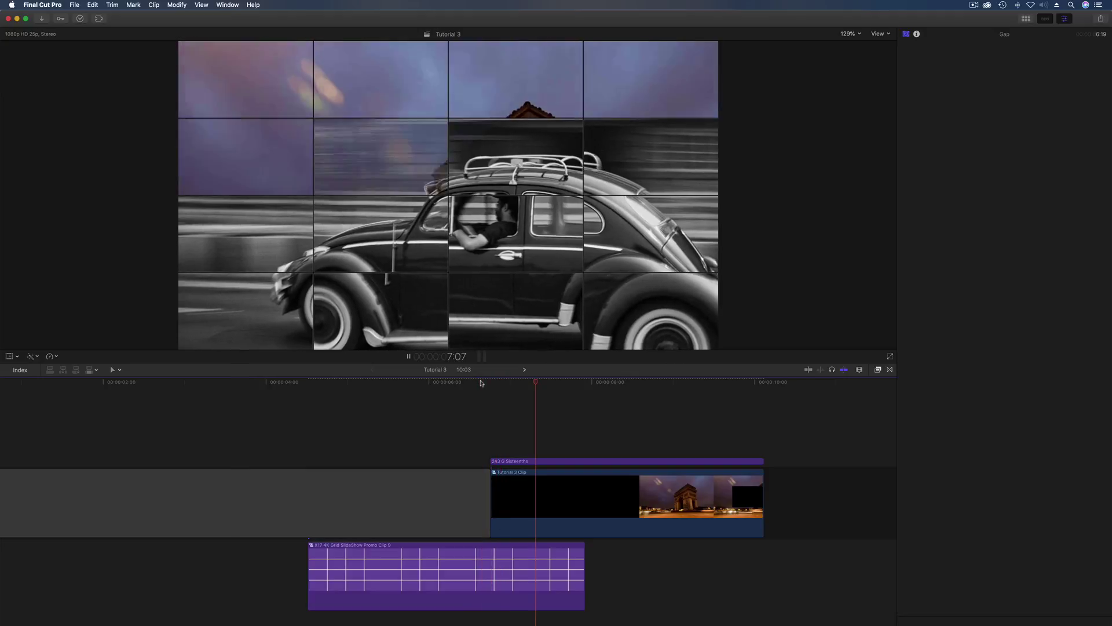
pyautogui.press('space')
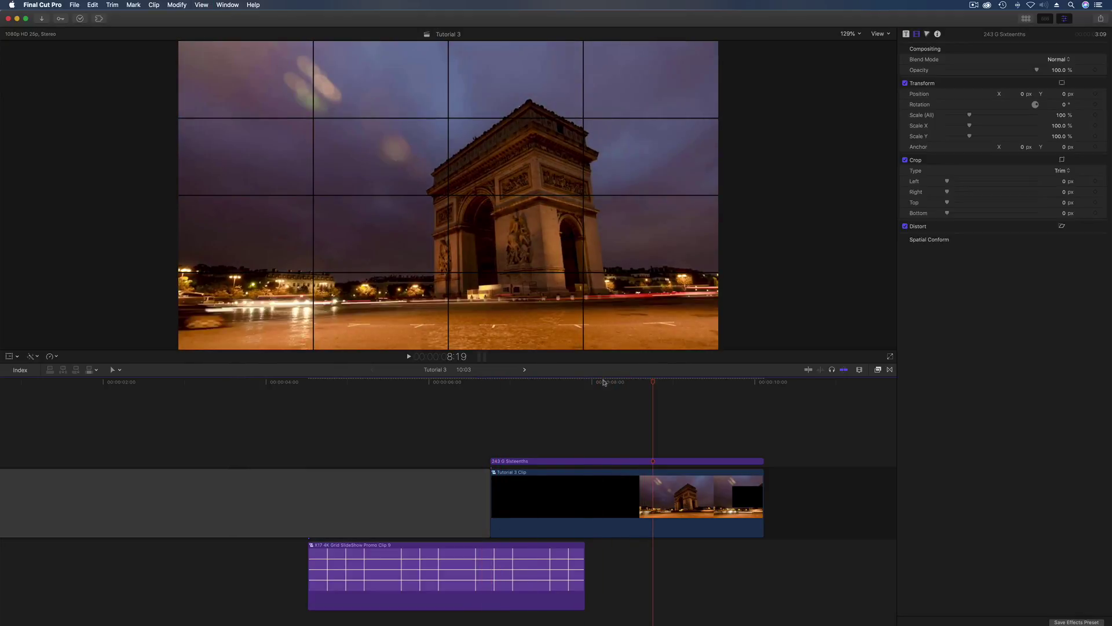
pyautogui.click(577, 408)
pyautogui.moveTo(543, 573); pyautogui.dragTo(643, 567)
pyautogui.click(467, 383)
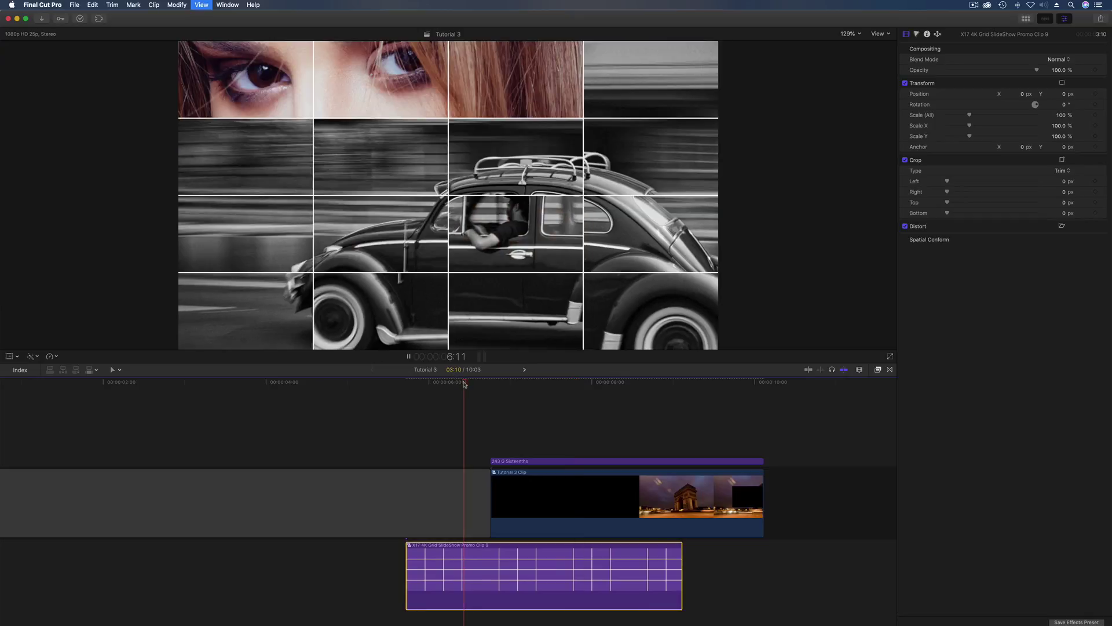
pyautogui.press('space')
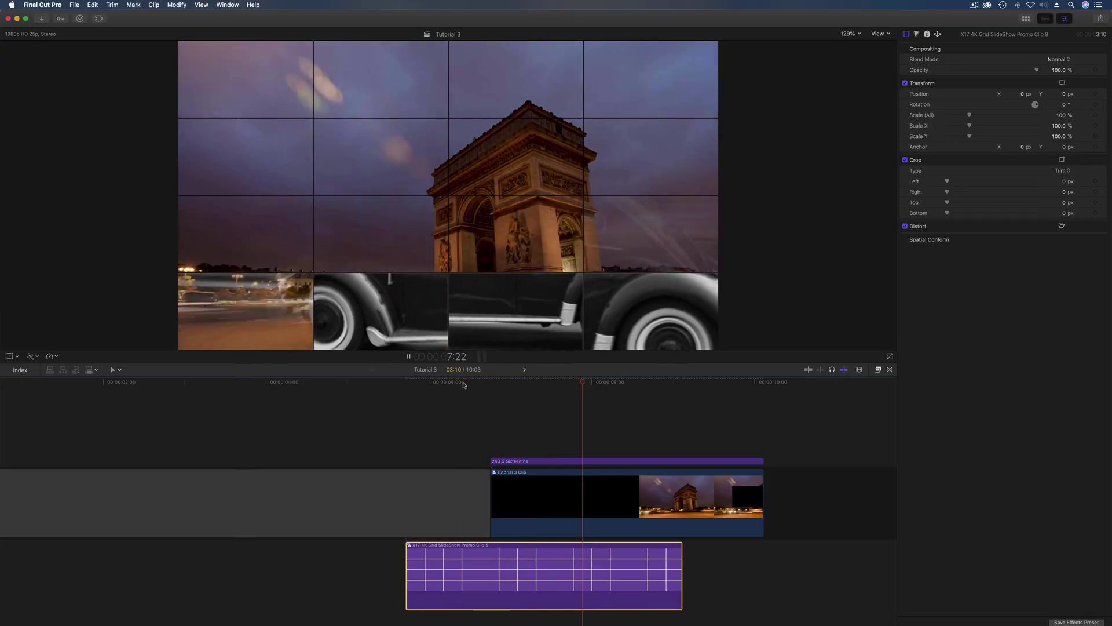
pyautogui.press('space')
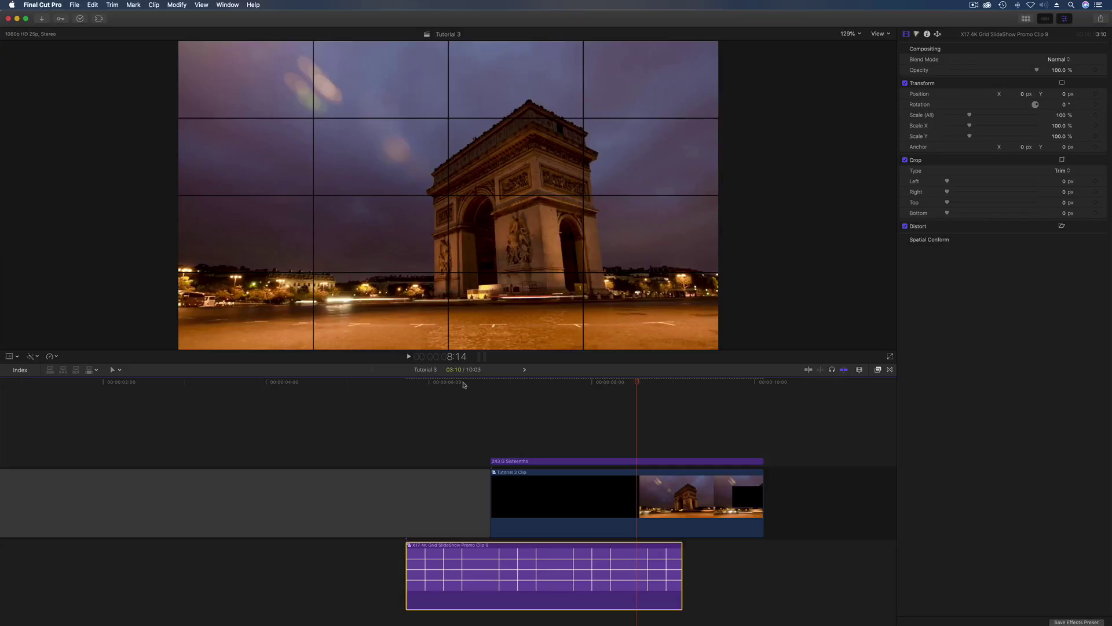